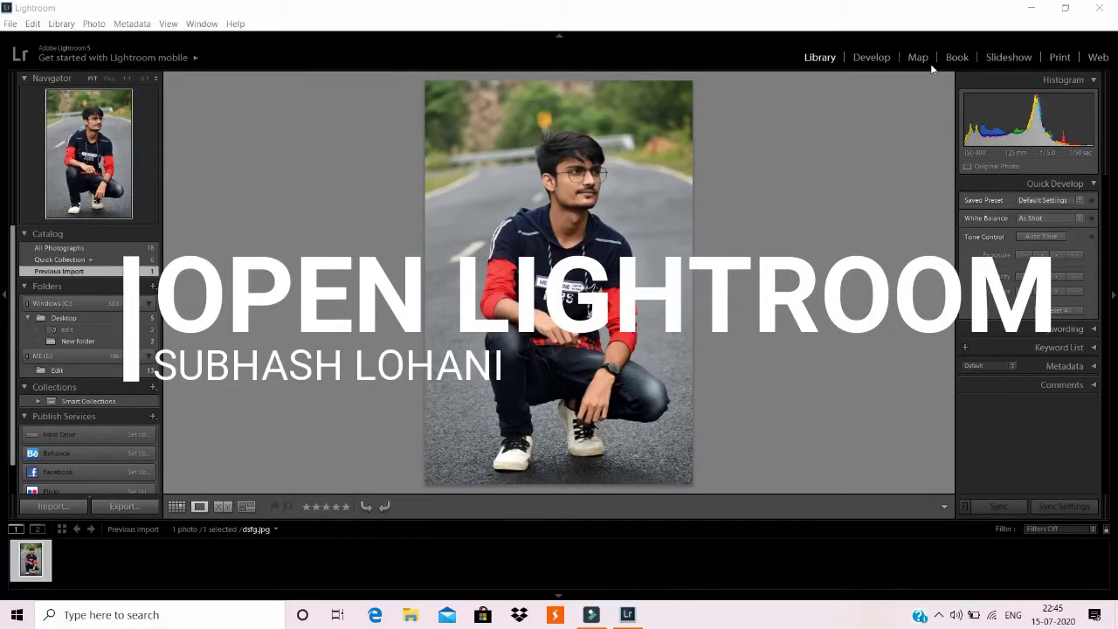
- Switch Lightroom to the Develop module for the imported street portrait
{"action": "left_click", "coordinate": [863, 58]}
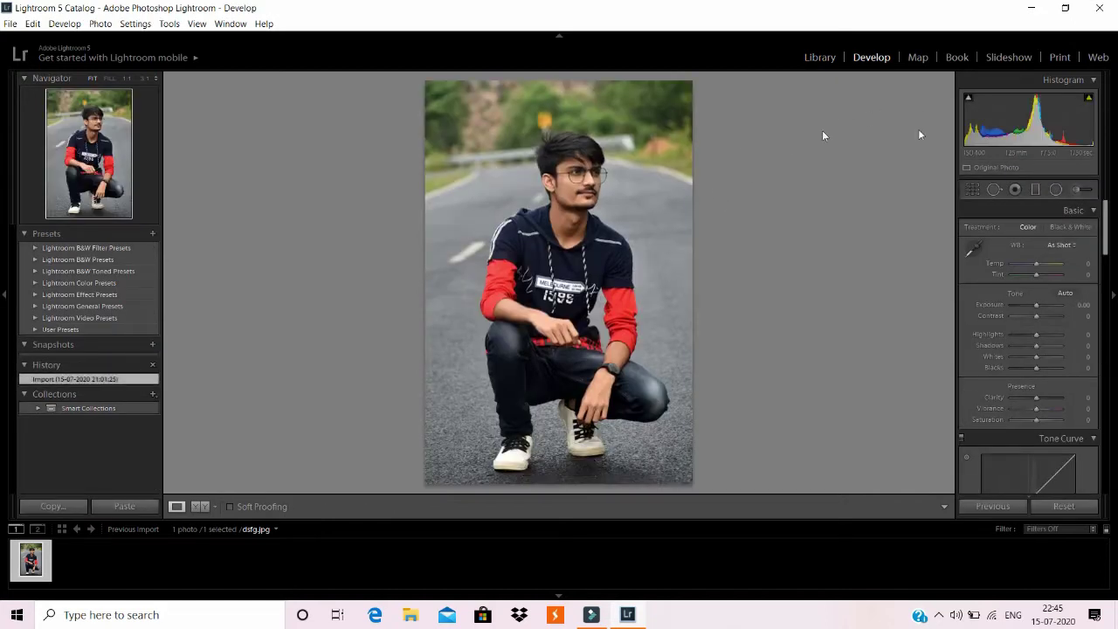
- In HSL, set yellow/green hue -98/-100, saturation -38/-100, luminance +58/-20
{"action": "mouse_move", "coordinate": [1106, 208]}
{"action": "left_mouse_down"}
{"action": "mouse_move", "coordinate": [1106, 300]}
{"action": "mouse_move", "coordinate": [1005, 300]}
{"action": "mouse_move", "coordinate": [1061, 291]}
{"action": "mouse_move", "coordinate": [1013, 286]}
{"action": "left_mouse_up"}
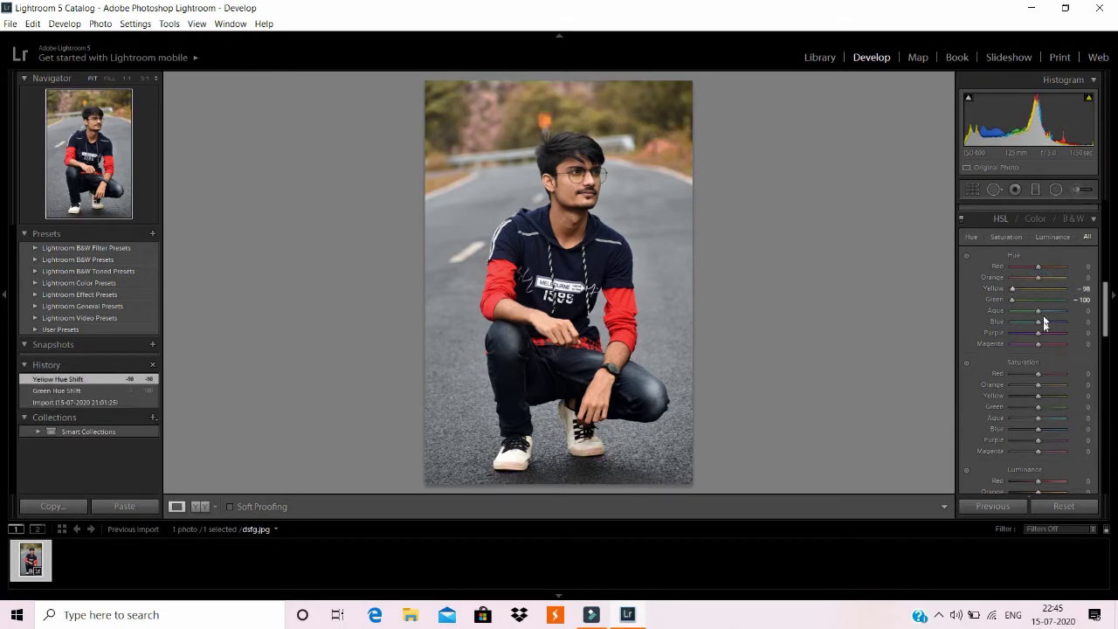
{"action": "left_click_drag", "start_coordinate": [1034, 408], "coordinate": [1007, 409]}
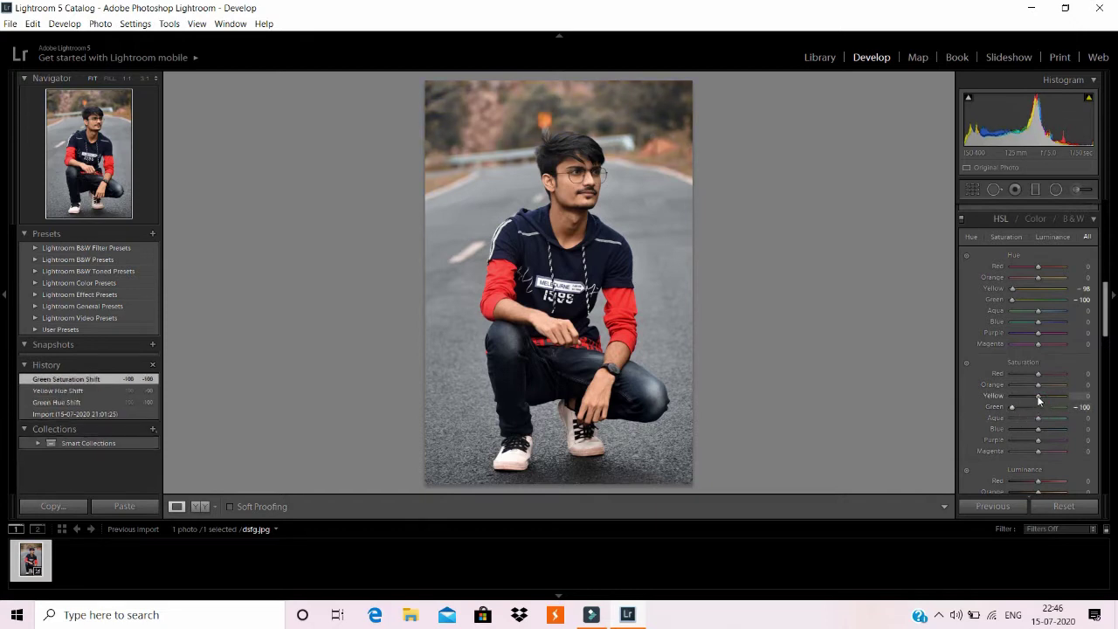
{"action": "left_click_drag", "start_coordinate": [1028, 401], "coordinate": [1004, 397]}
{"action": "left_click_drag", "start_coordinate": [1022, 399], "coordinate": [1028, 396]}
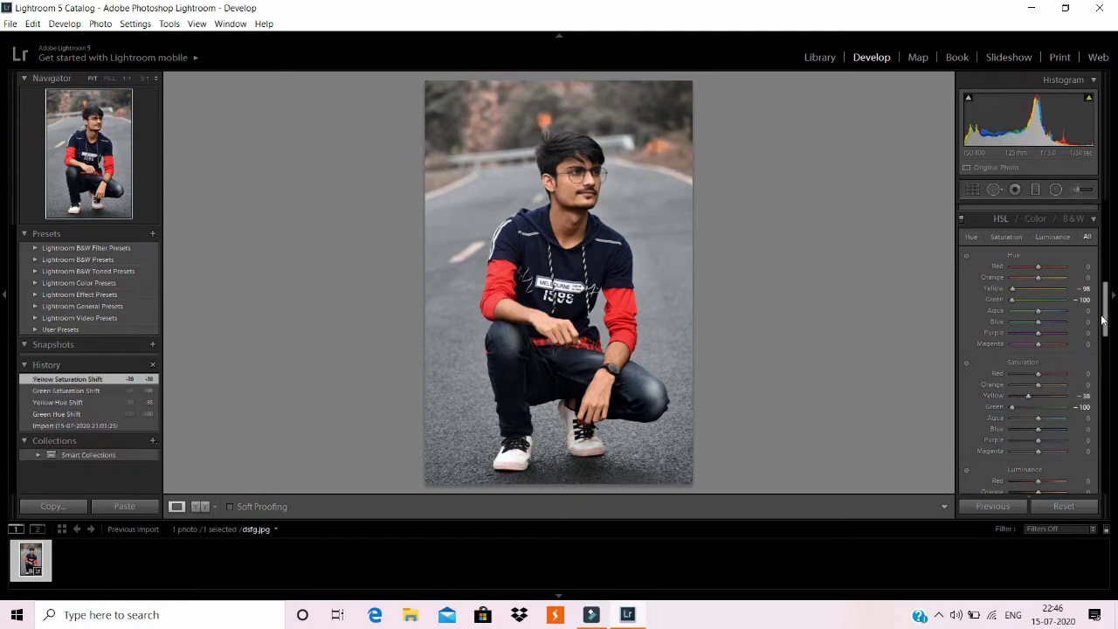
{"action": "scroll", "coordinate": [1102, 321], "scroll_direction": "down", "scroll_amount": 3}
{"action": "left_click_drag", "start_coordinate": [1038, 407], "coordinate": [1054, 399]}
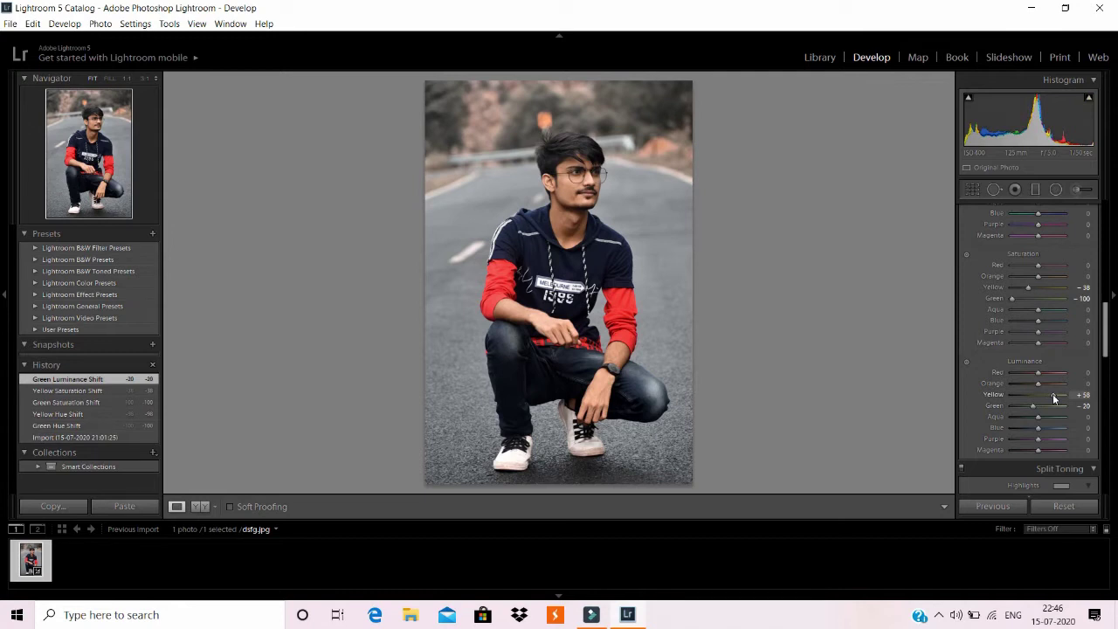
{"action": "scroll", "coordinate": [1105, 375], "scroll_direction": "down", "scroll_amount": 4}
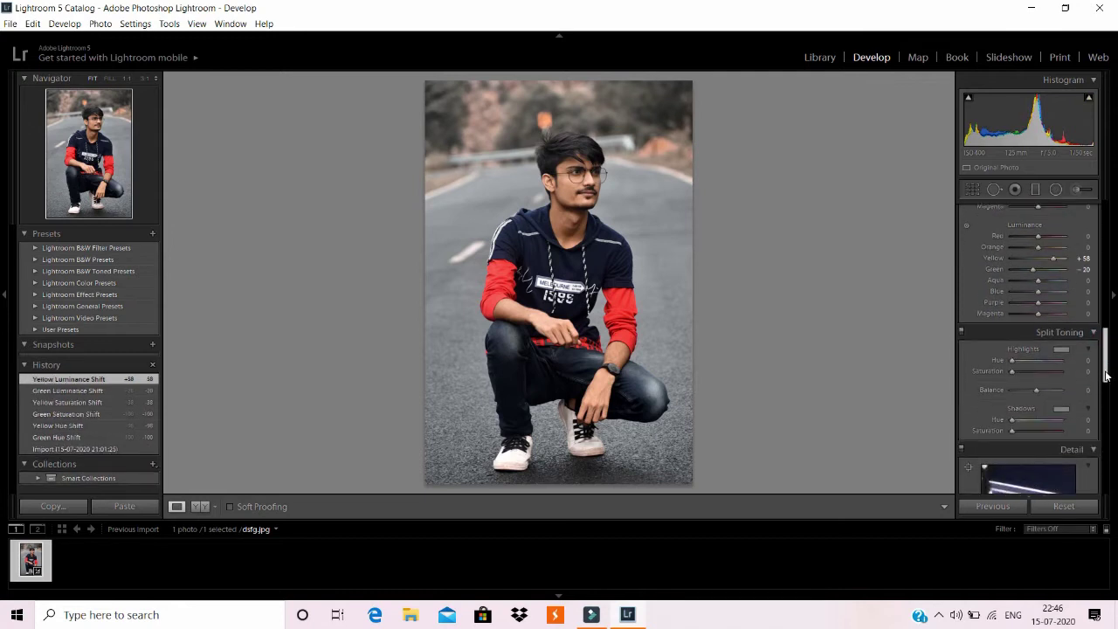
{"action": "left_click_drag", "start_coordinate": [1105, 374], "coordinate": [1090, 226]}
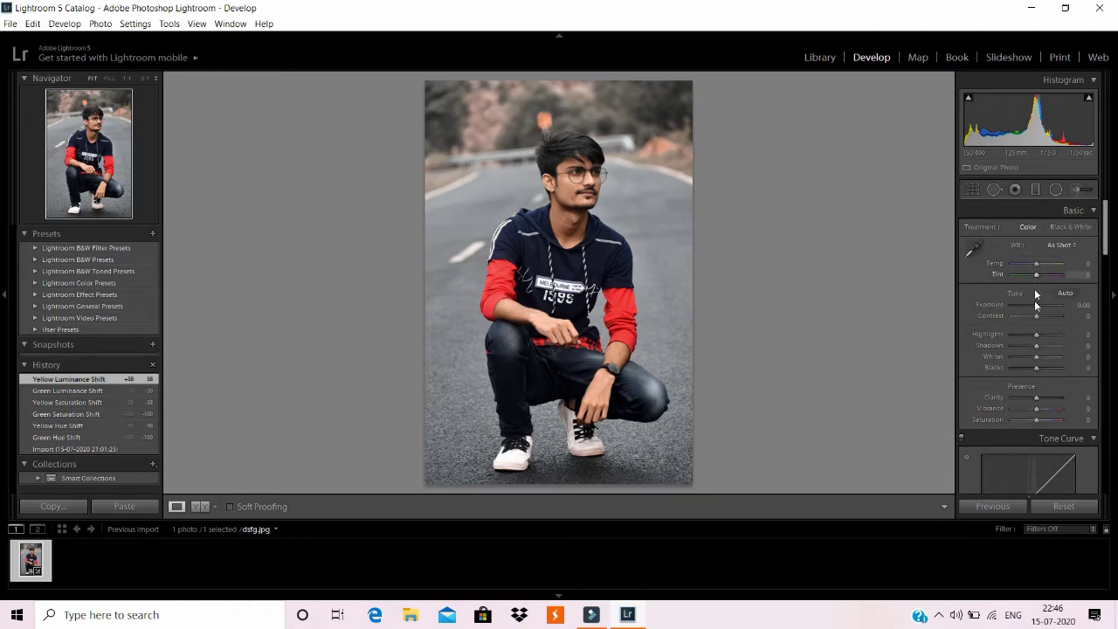
- Set Clarity +19, Vibrance +36, Saturation +12, Exposure +0.36 and Contrast +2
{"action": "left_click_drag", "start_coordinate": [1037, 401], "coordinate": [1042, 414]}
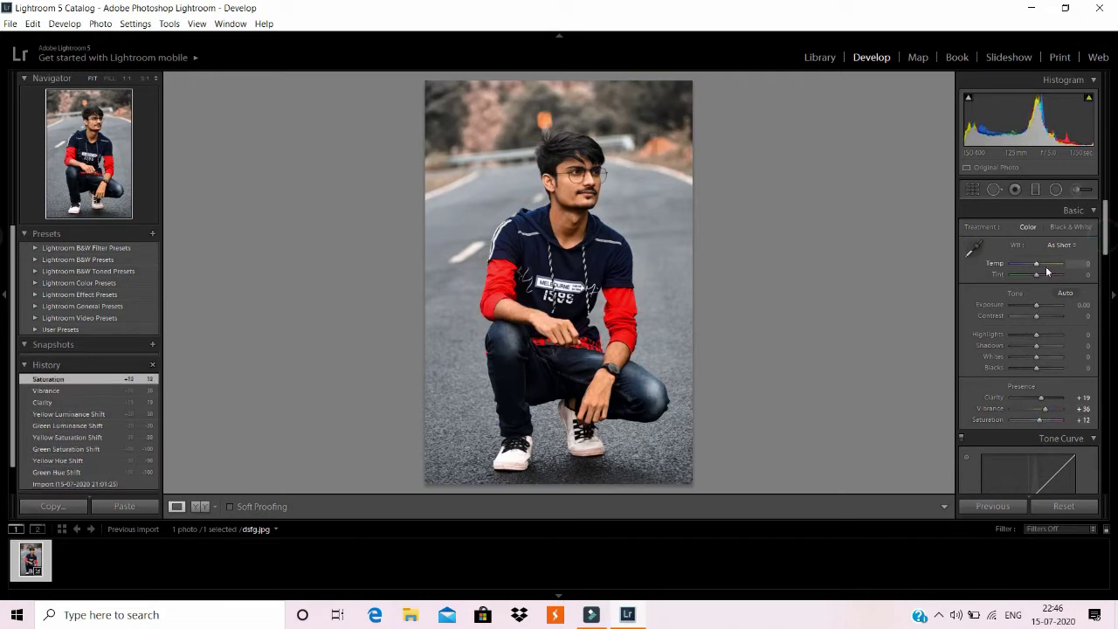
{"action": "left_click_drag", "start_coordinate": [1034, 306], "coordinate": [1040, 320]}
- Add a post-crop vignette with Amount -31 and Midpoint 39
{"action": "scroll", "coordinate": [1079, 412], "scroll_direction": "down", "scroll_amount": 5}
{"action": "scroll", "coordinate": [1047, 434], "scroll_direction": "down", "scroll_amount": 5}
{"action": "scroll", "coordinate": [1046, 434], "scroll_direction": "down", "scroll_amount": 2}
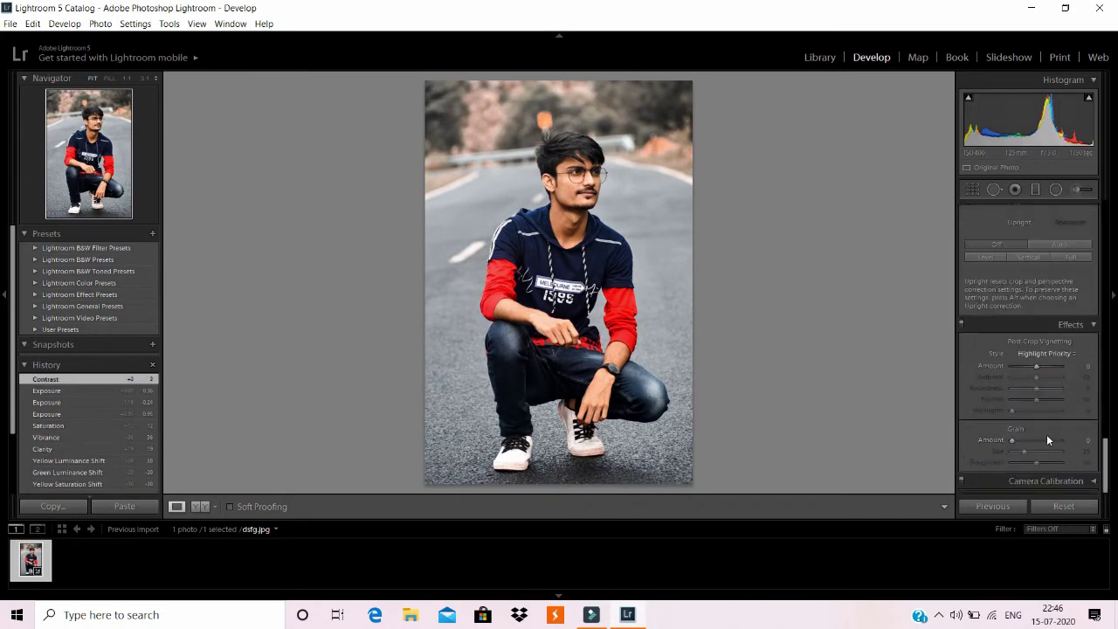
{"action": "left_click_drag", "start_coordinate": [1035, 365], "coordinate": [1029, 366]}
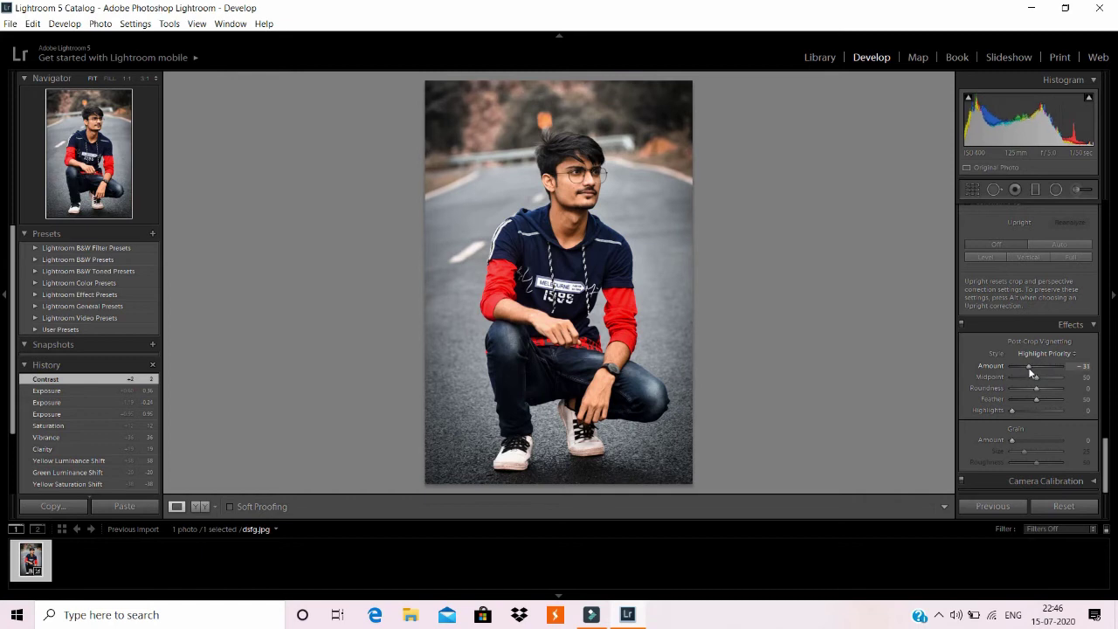
{"action": "left_click_drag", "start_coordinate": [1027, 367], "coordinate": [1031, 376]}
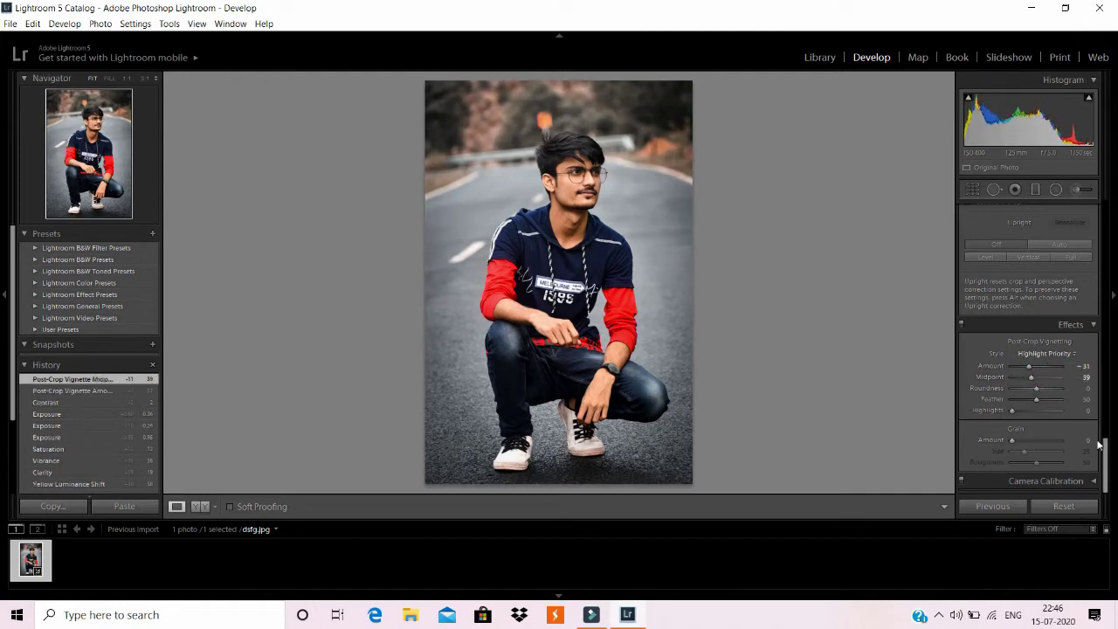
- Nudge the Split Toning highlights hue and return to the Basic panel
{"action": "left_click_drag", "start_coordinate": [1105, 451], "coordinate": [1095, 363]}
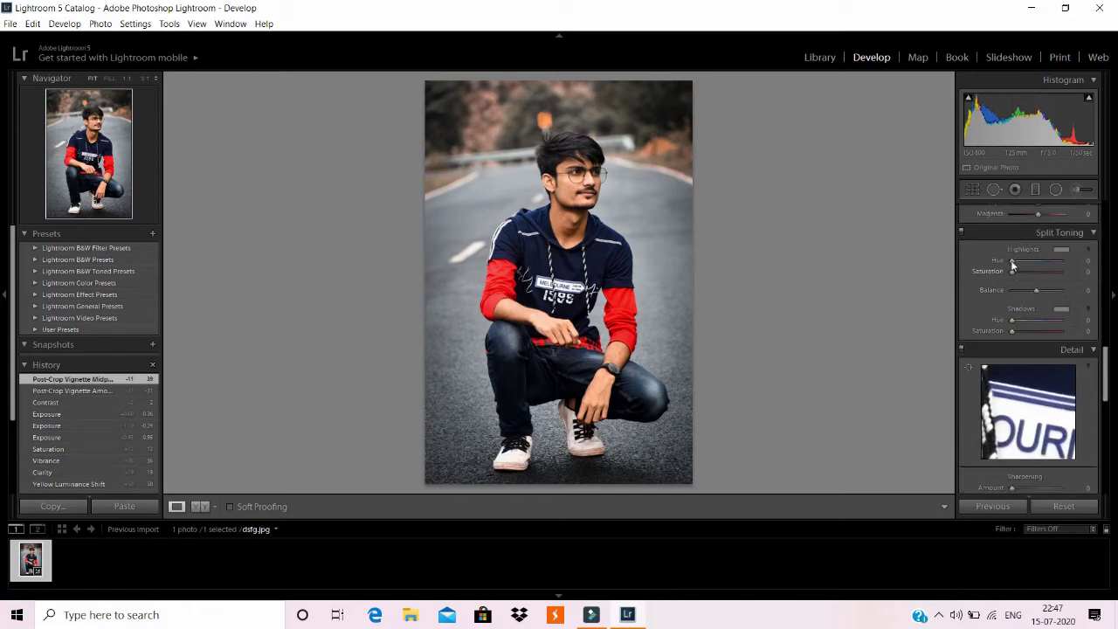
{"action": "left_click_drag", "start_coordinate": [1011, 262], "coordinate": [1029, 262]}
{"action": "left_click_drag", "start_coordinate": [1107, 367], "coordinate": [1096, 189]}
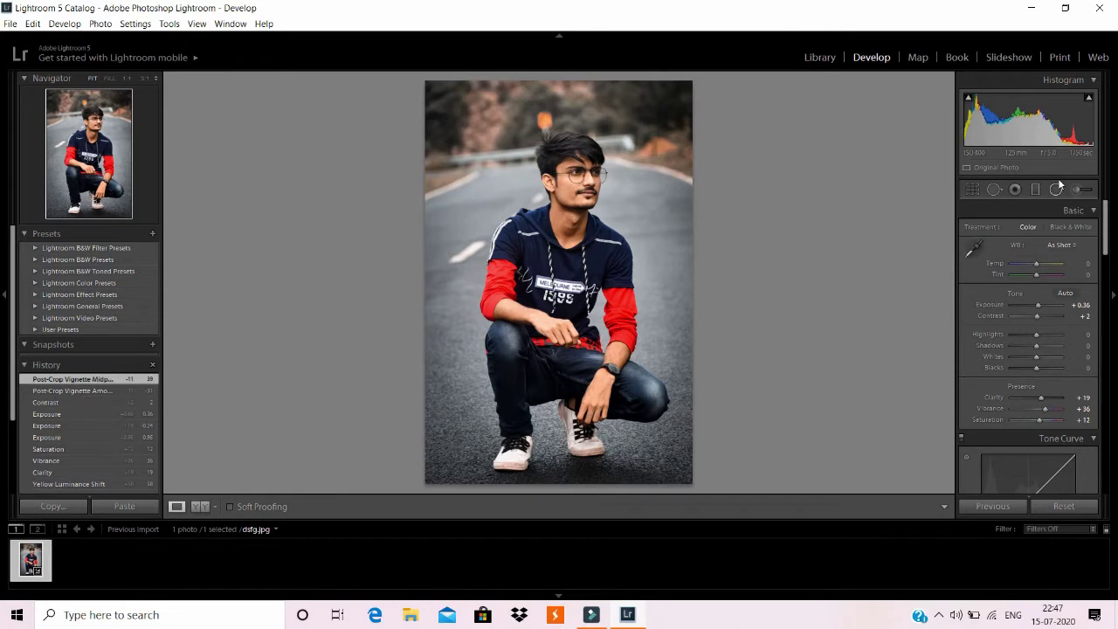
- Export the edited photo dsfg.jpg and minimize Lightroom to the desktop
{"action": "right_click", "coordinate": [500, 192]}
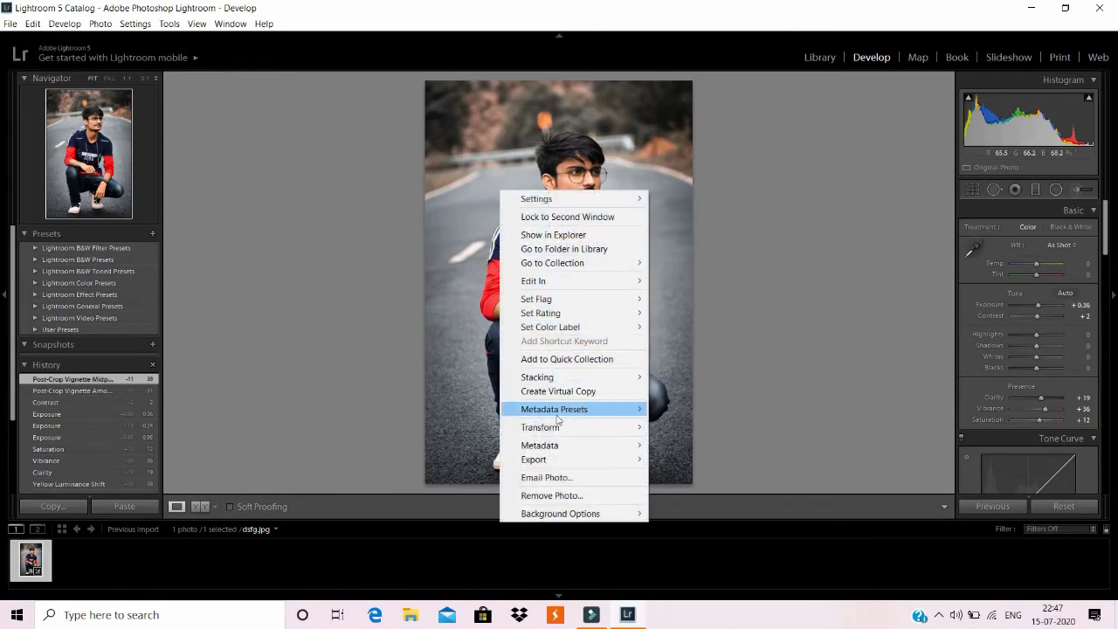
{"action": "left_click", "coordinate": [530, 463]}
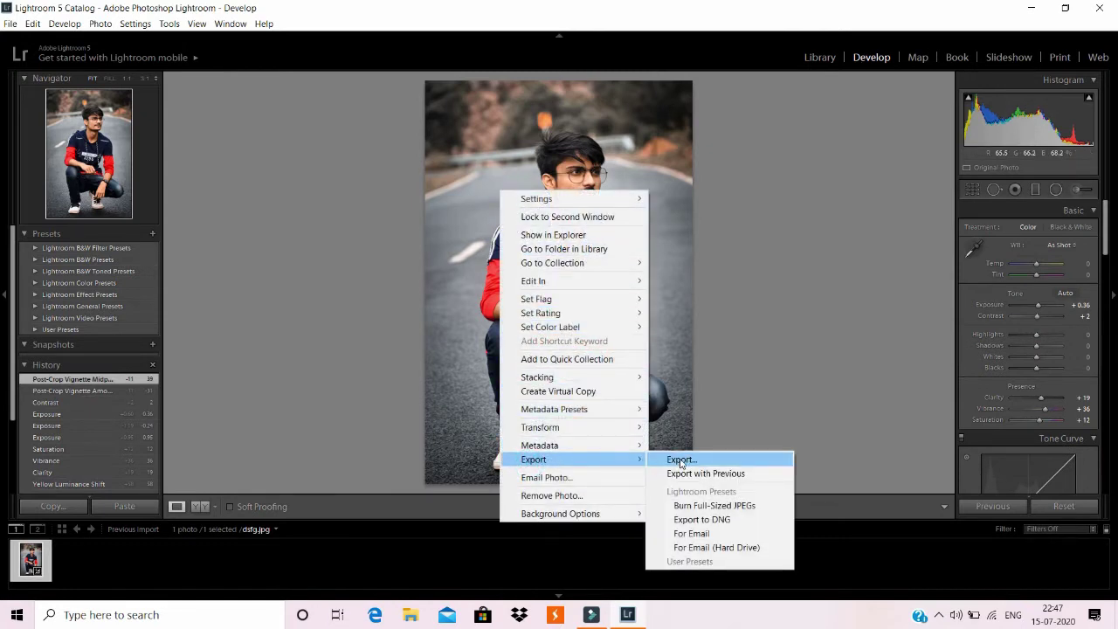
{"action": "left_click", "coordinate": [681, 461]}
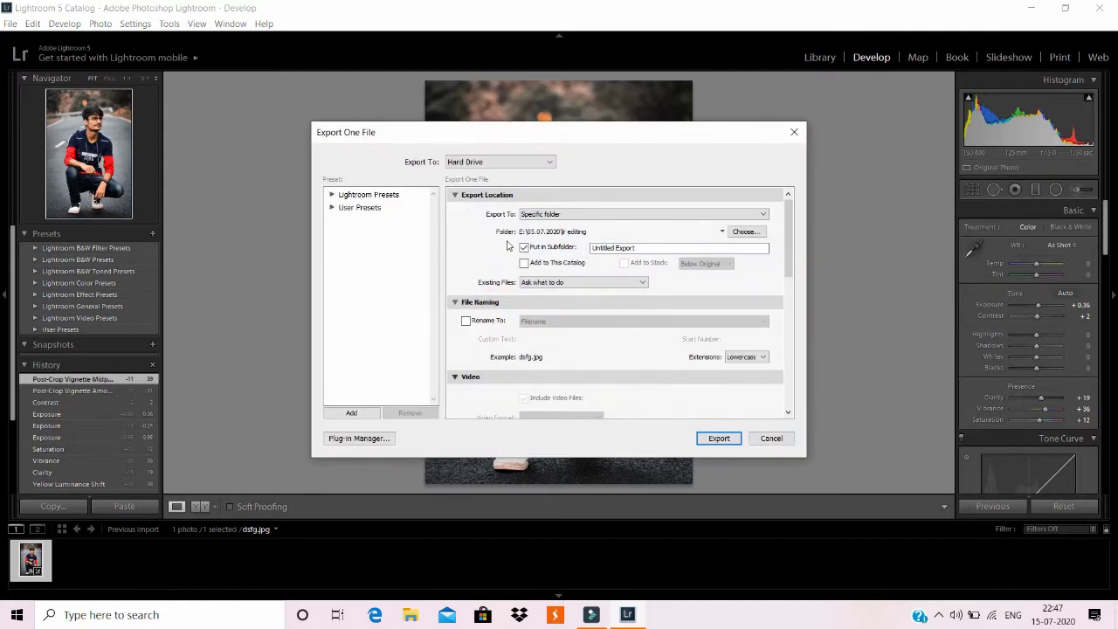
{"action": "left_click", "coordinate": [719, 437]}
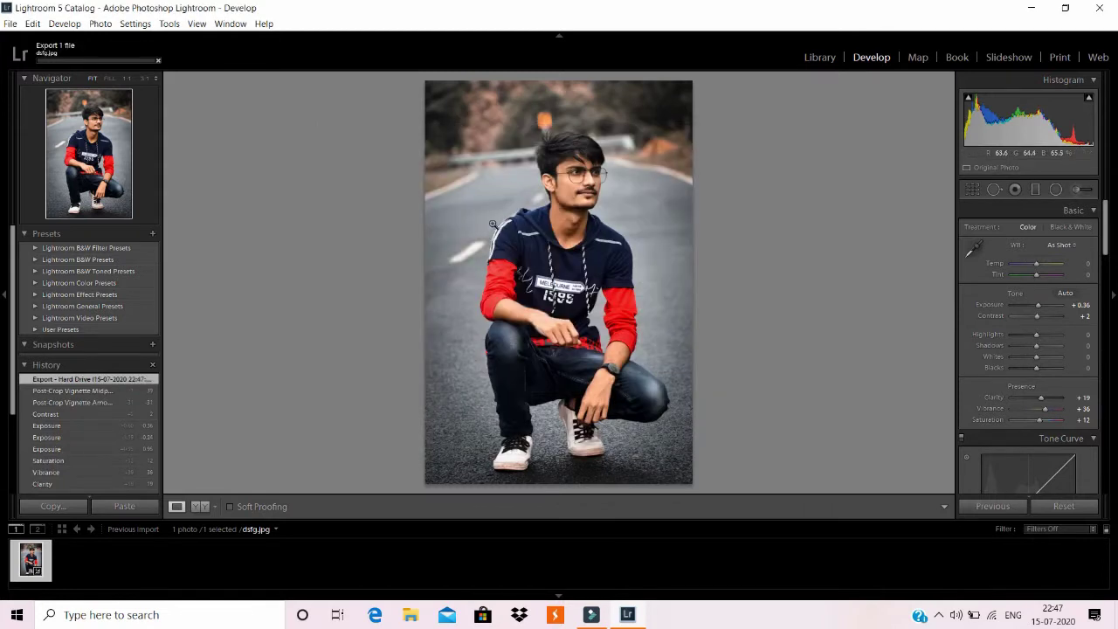
{"action": "left_click", "coordinate": [1032, 10]}
{"action": "right_click", "coordinate": [709, 132]}
- Launch Photoshop and open dsfg from E: > 05.07.2020 > lr editing > Untitled Export
{"action": "left_click", "coordinate": [748, 170]}
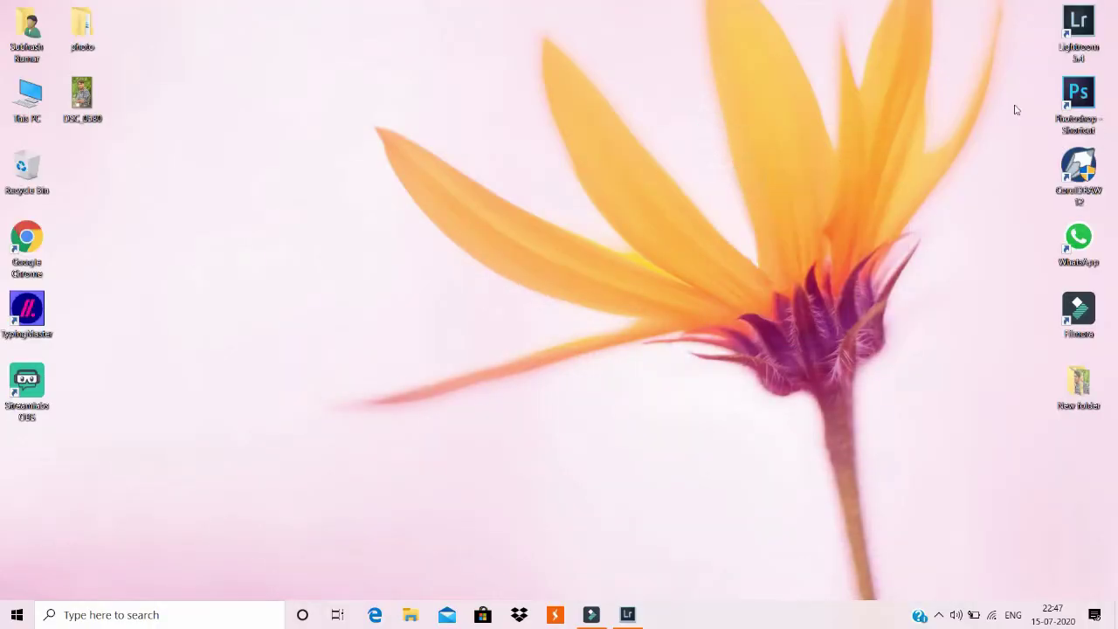
{"action": "double_click", "coordinate": [1078, 96]}
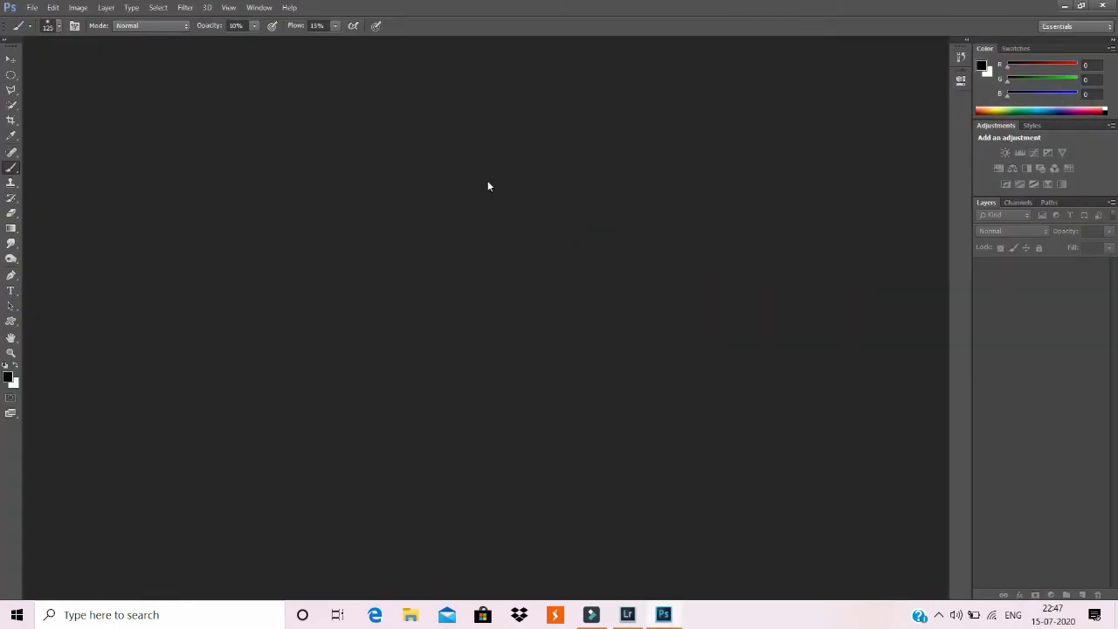
{"action": "double_click", "coordinate": [482, 201]}
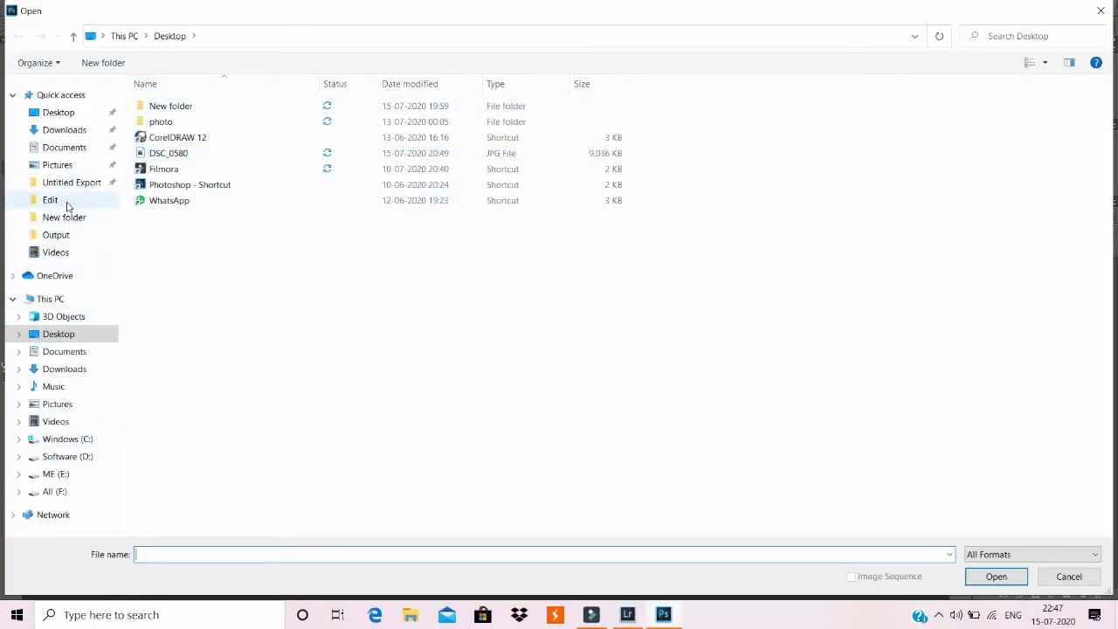
{"action": "left_click", "coordinate": [68, 206]}
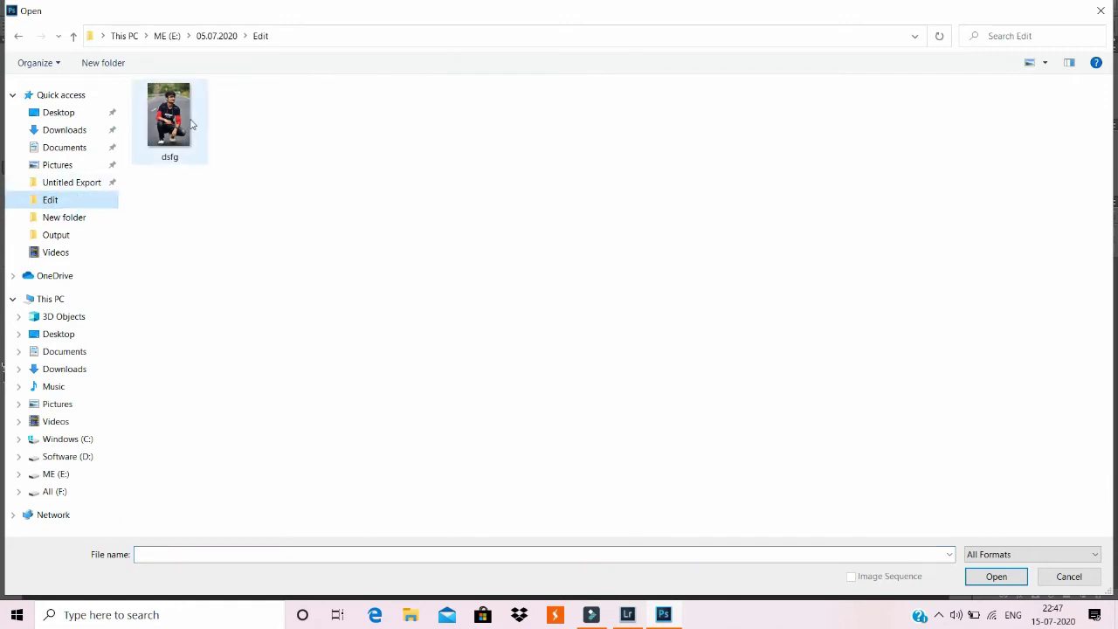
{"action": "left_click", "coordinate": [167, 36]}
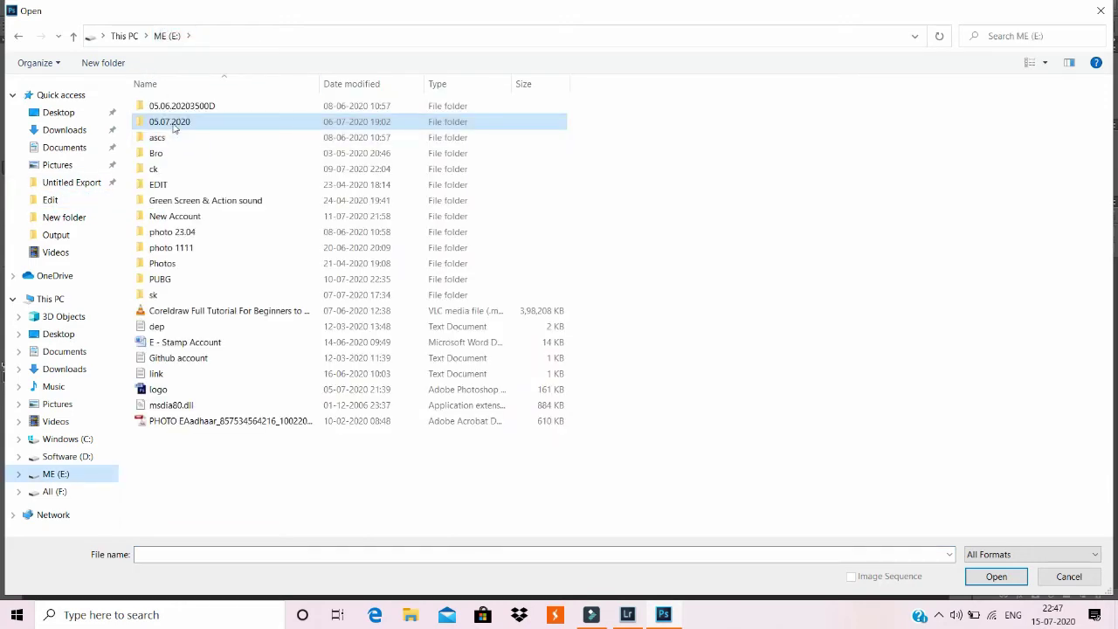
{"action": "double_click", "coordinate": [174, 123]}
{"action": "double_click", "coordinate": [332, 109]}
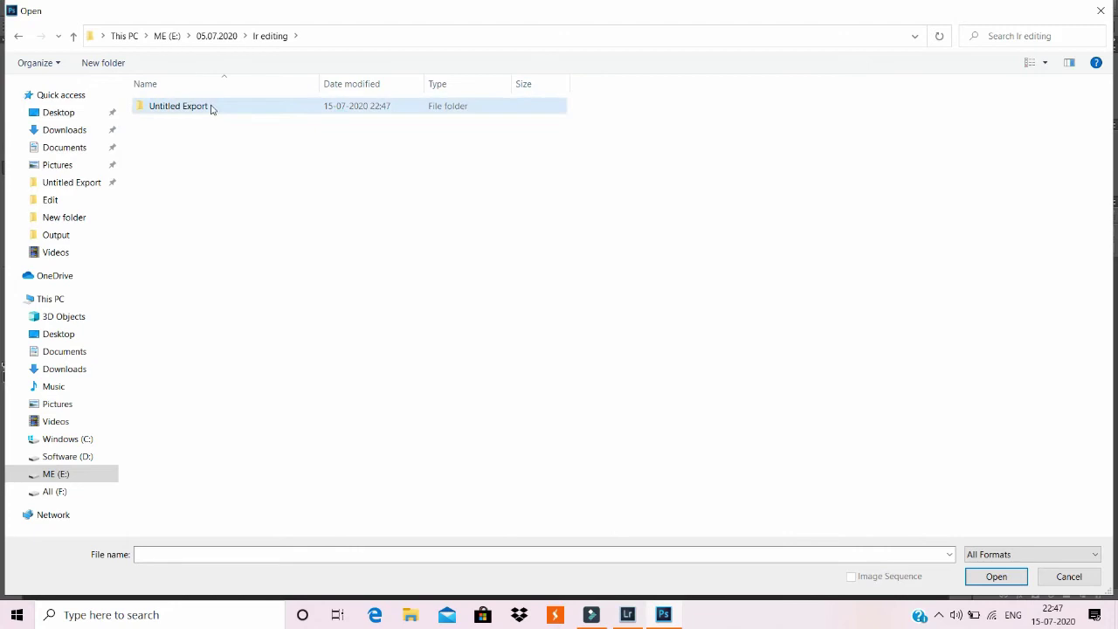
{"action": "double_click", "coordinate": [209, 108]}
{"action": "double_click", "coordinate": [325, 200]}
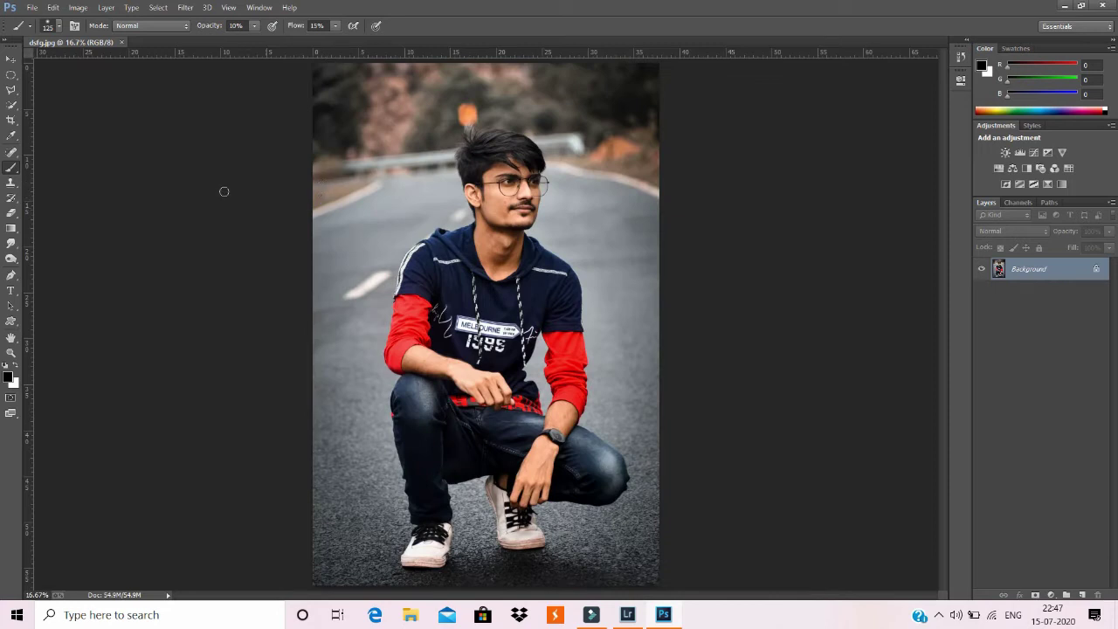
- Zoom in on the man's face and select the Spot Healing Brush
{"action": "left_click", "coordinate": [13, 104]}
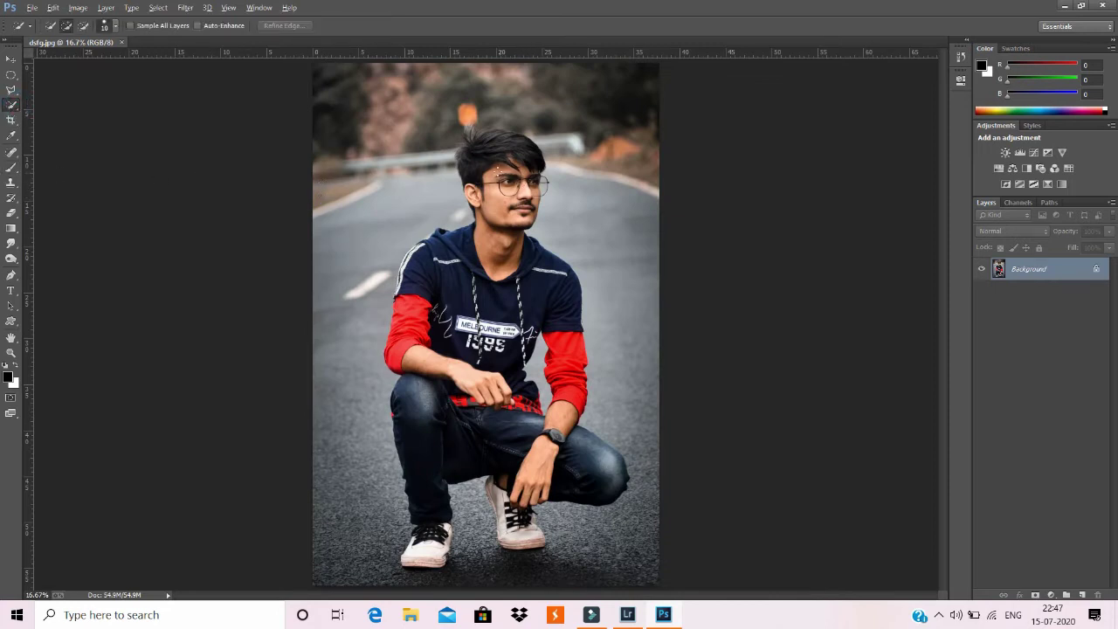
{"action": "scroll", "coordinate": [524, 186], "scroll_direction": "up", "scroll_amount": 2}
{"action": "scroll", "coordinate": [512, 197], "scroll_direction": "up", "scroll_amount": 2}
{"action": "scroll", "coordinate": [513, 214], "scroll_direction": "up", "scroll_amount": 2}
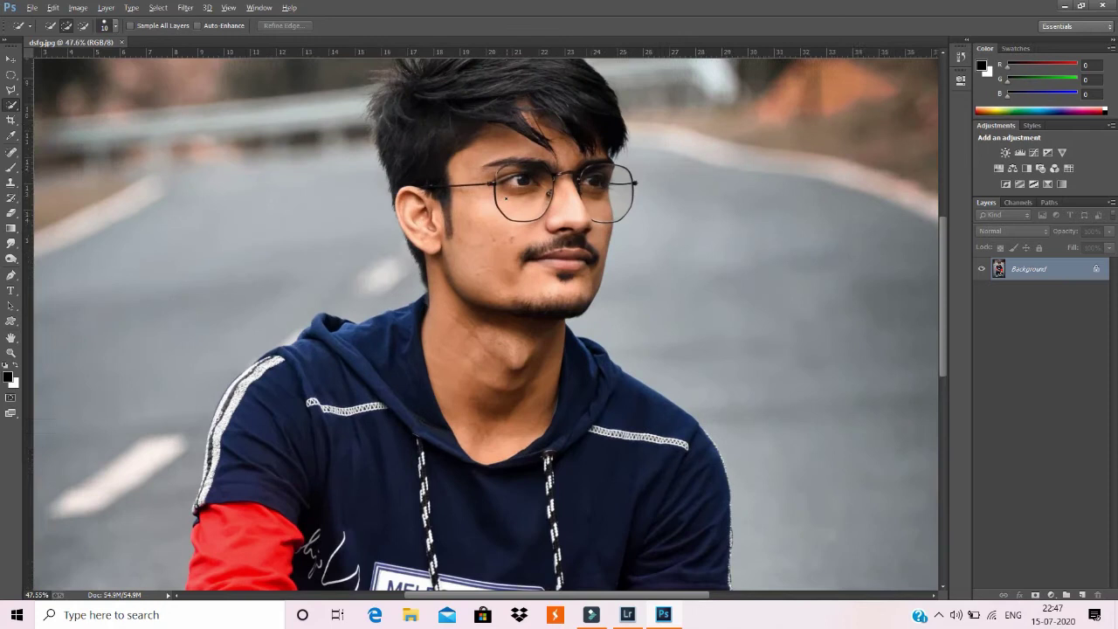
{"action": "scroll", "coordinate": [516, 231], "scroll_direction": "up", "scroll_amount": 2}
{"action": "scroll", "coordinate": [518, 260], "scroll_direction": "up", "scroll_amount": 2}
{"action": "scroll", "coordinate": [518, 259], "scroll_direction": "up", "scroll_amount": 2}
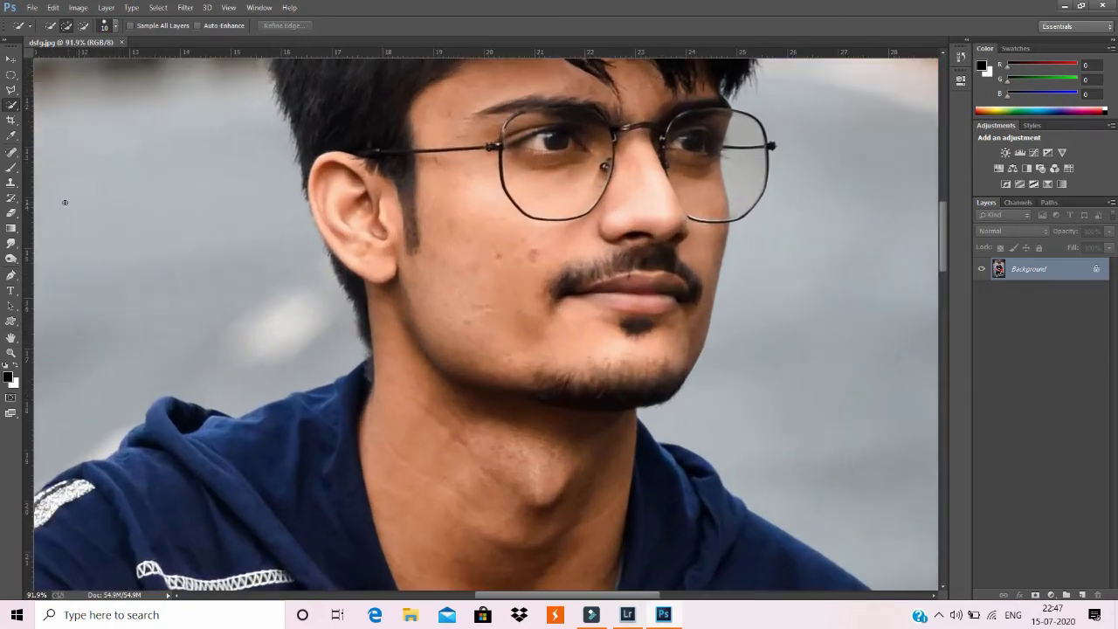
{"action": "left_click", "coordinate": [11, 152]}
{"action": "scroll", "coordinate": [472, 253], "scroll_direction": "up", "scroll_amount": 3}
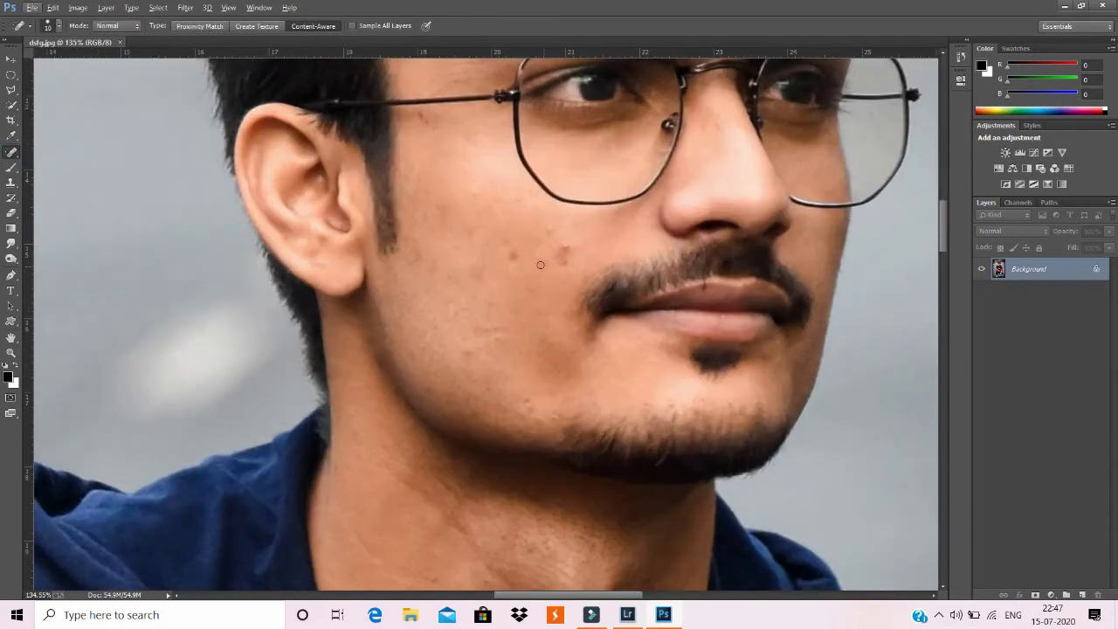
- Heal four blemishes on the cheek and near the glasses arm
{"action": "left_click", "coordinate": [509, 250]}
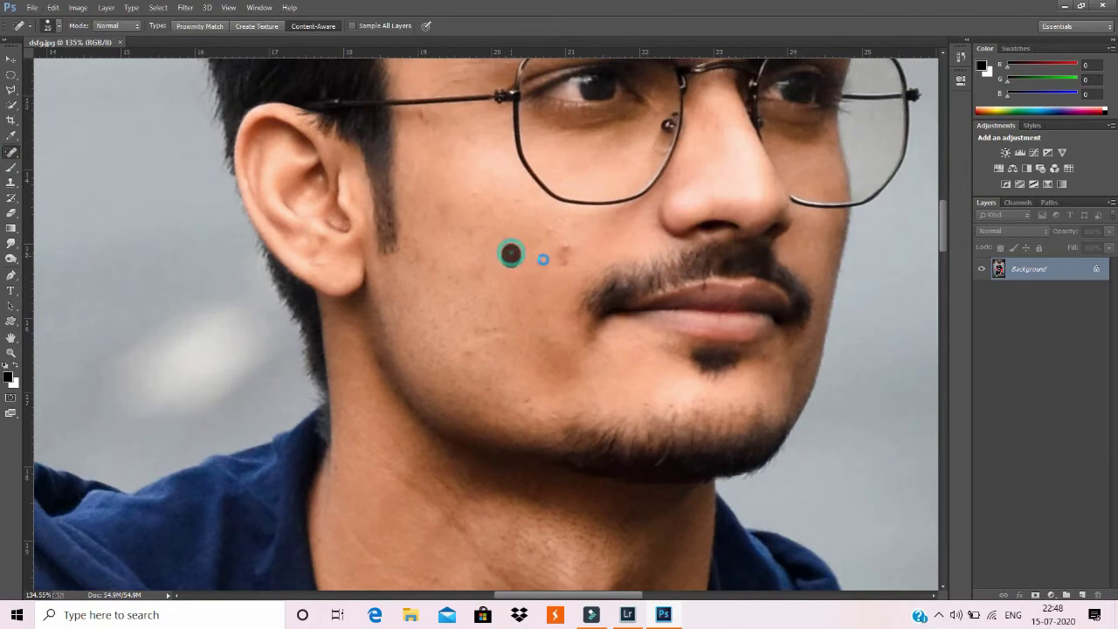
{"action": "left_click", "coordinate": [556, 255]}
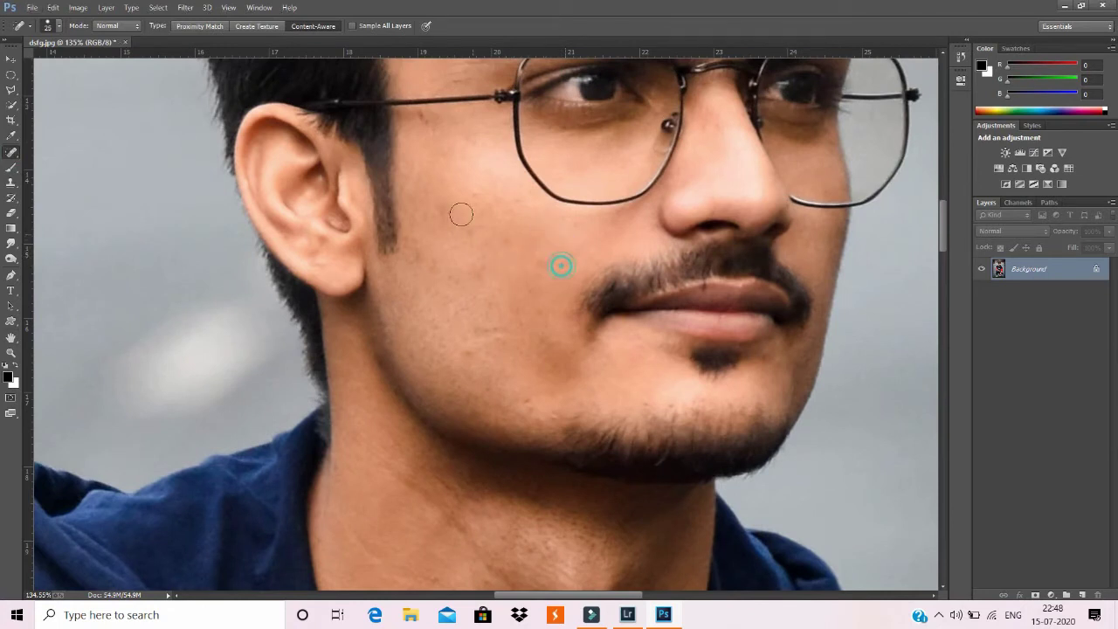
{"action": "left_click", "coordinate": [415, 117]}
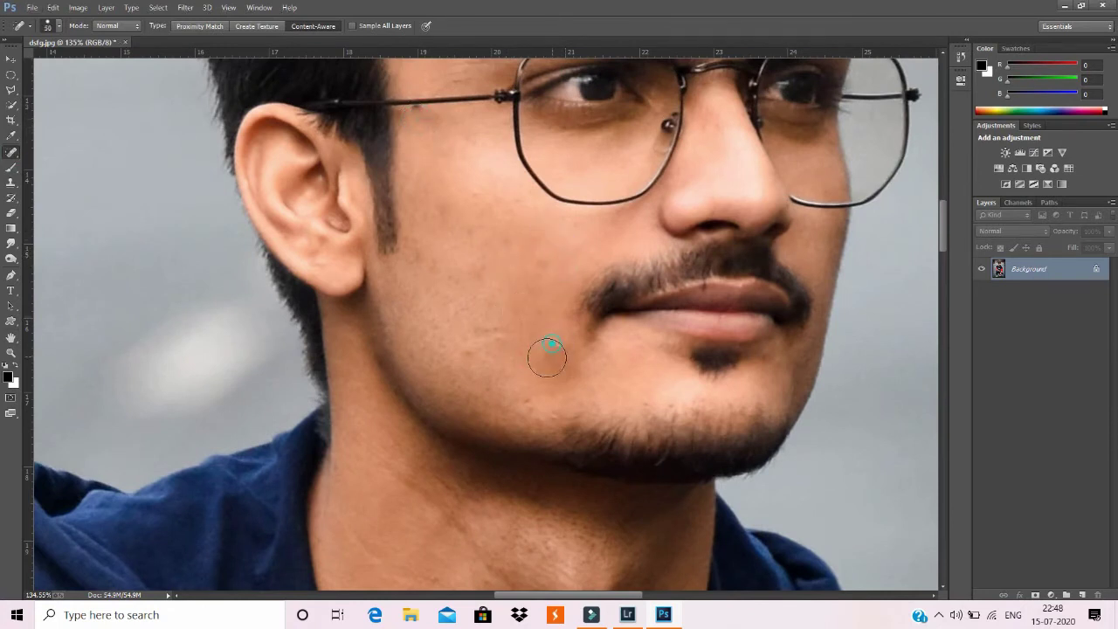
{"action": "left_click", "coordinate": [548, 361]}
{"action": "scroll", "coordinate": [533, 384], "scroll_direction": "down", "scroll_amount": 5}
{"action": "scroll", "coordinate": [519, 405], "scroll_direction": "down", "scroll_amount": 2}
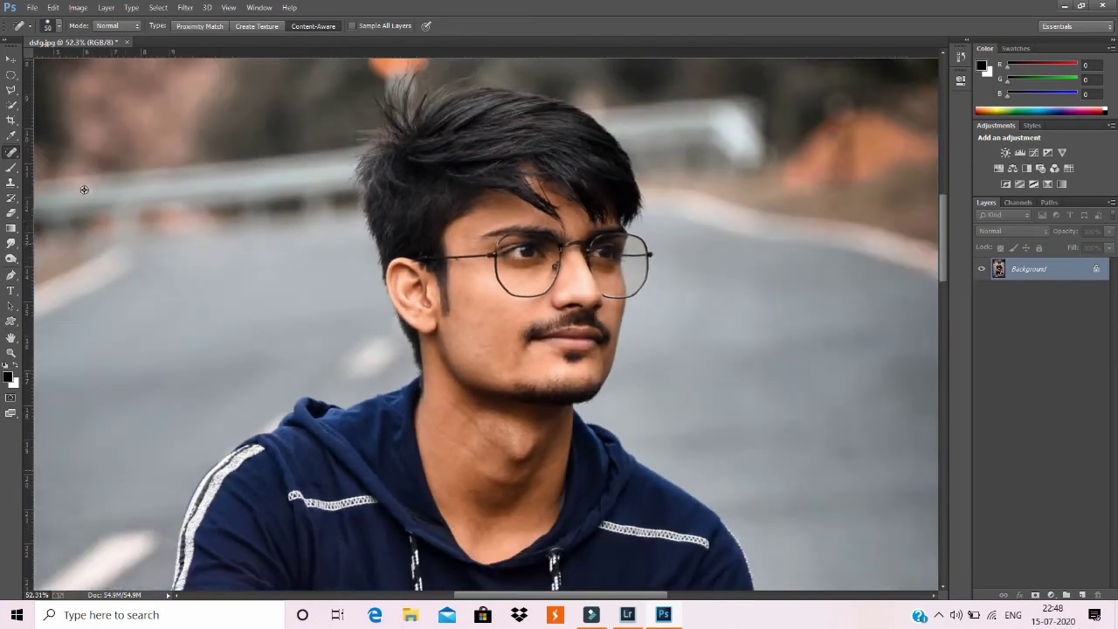
- With Quick Selection, select the skin of the face, ear, neck and forehead
{"action": "left_click", "coordinate": [11, 104]}
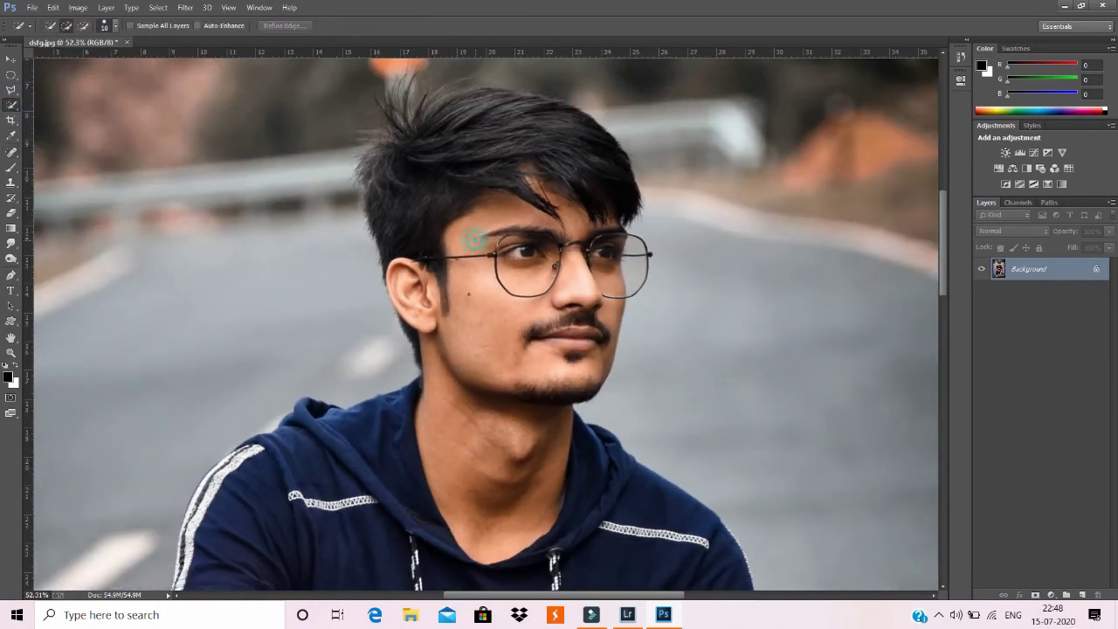
{"action": "left_click_drag", "start_coordinate": [473, 240], "coordinate": [400, 297]}
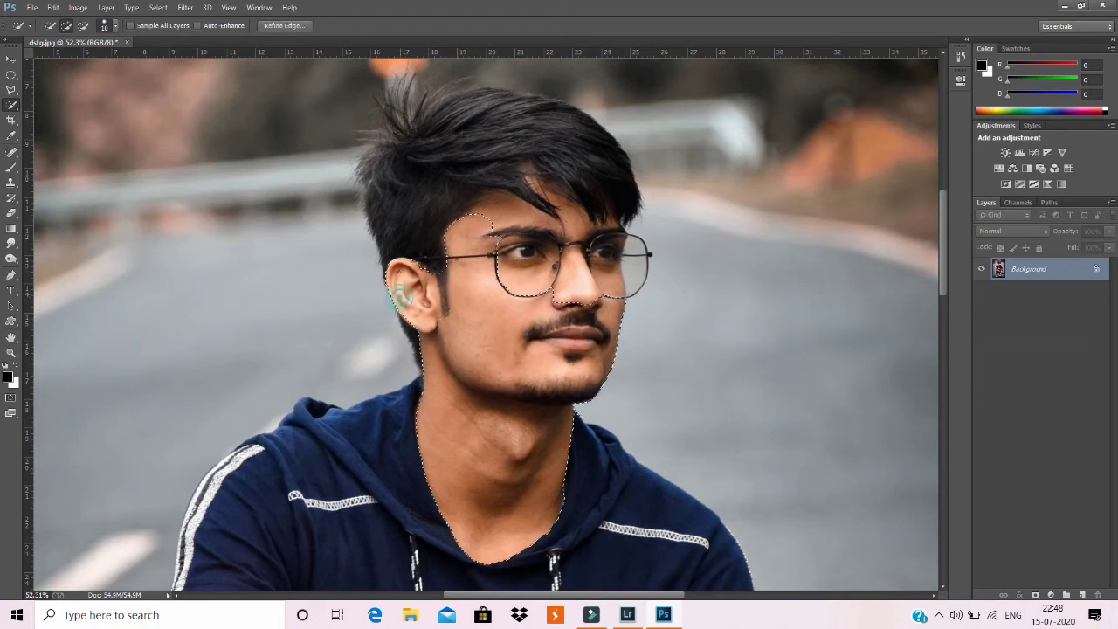
{"action": "left_click_drag", "start_coordinate": [515, 227], "coordinate": [608, 252]}
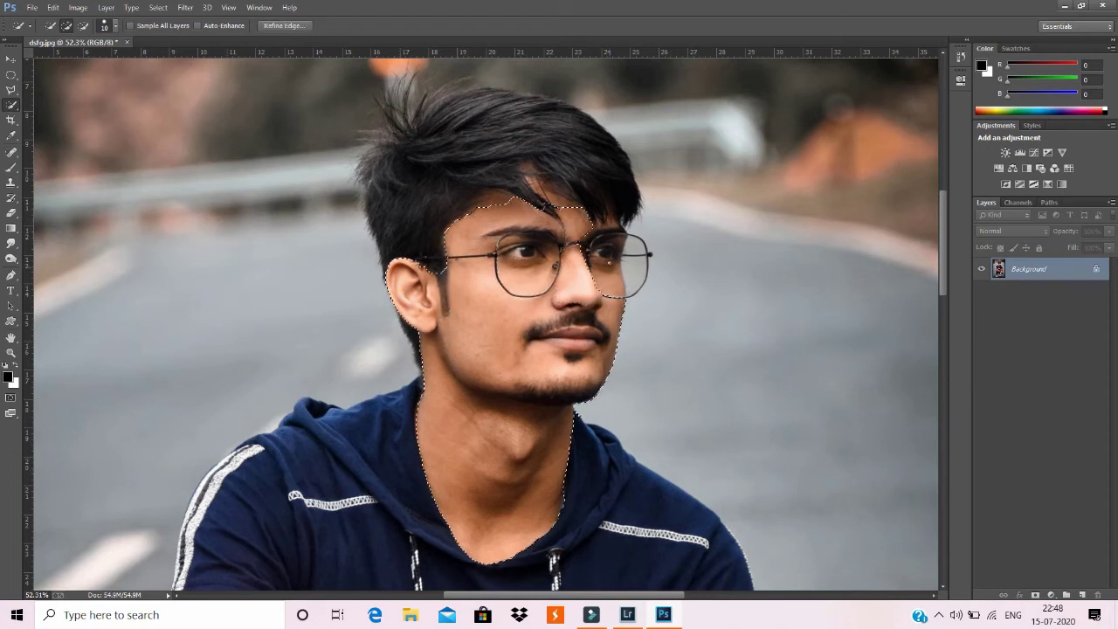
{"action": "scroll", "coordinate": [541, 349], "scroll_direction": "down", "scroll_amount": 3}
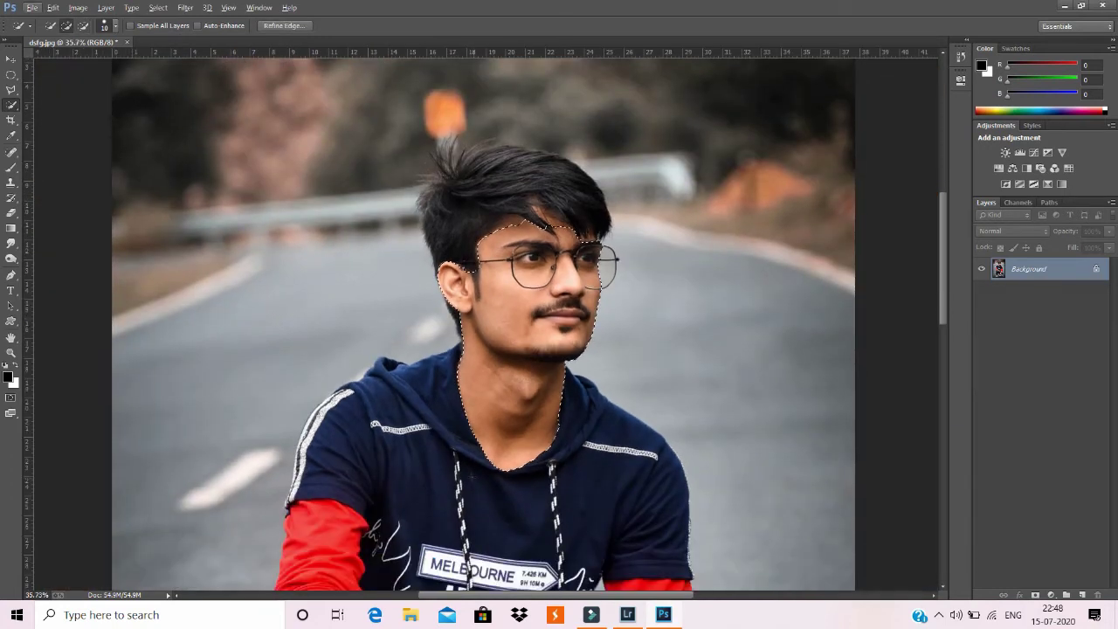
{"action": "scroll", "coordinate": [469, 436], "scroll_direction": "down", "scroll_amount": 5}
{"action": "scroll", "coordinate": [469, 406], "scroll_direction": "down", "scroll_amount": 4}
{"action": "key", "text": "ctrl+r"}
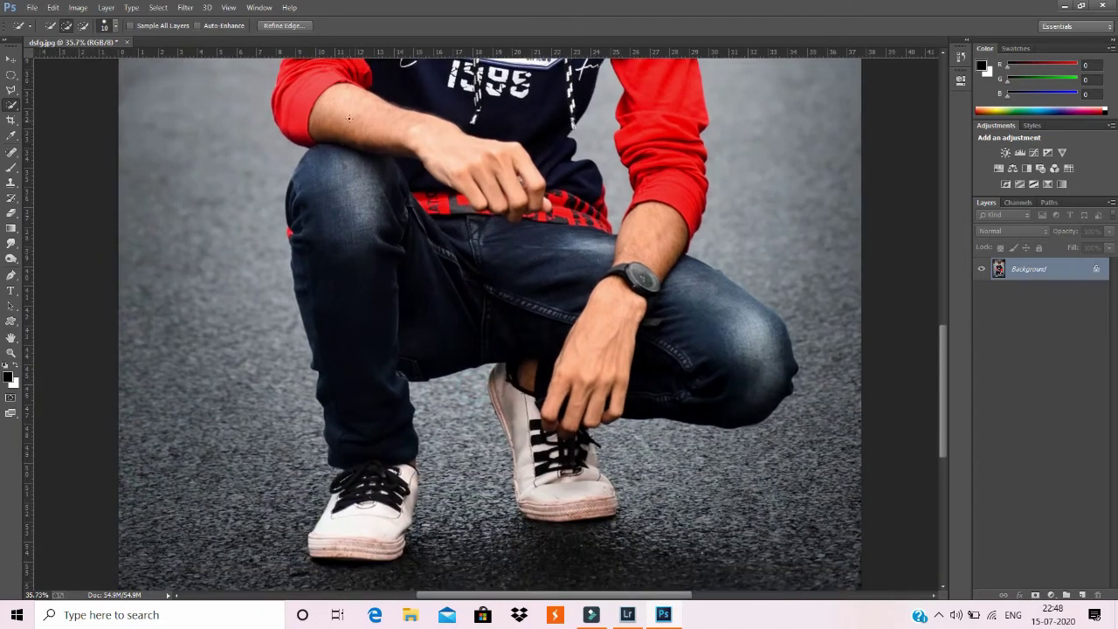
- Add both forearms, hands and the left-hand knuckles to the skin selection
{"action": "left_click_drag", "start_coordinate": [349, 118], "coordinate": [481, 167]}
{"action": "left_click_drag", "start_coordinate": [655, 225], "coordinate": [579, 381]}
{"action": "scroll", "coordinate": [514, 303], "scroll_direction": "down", "scroll_amount": 1}
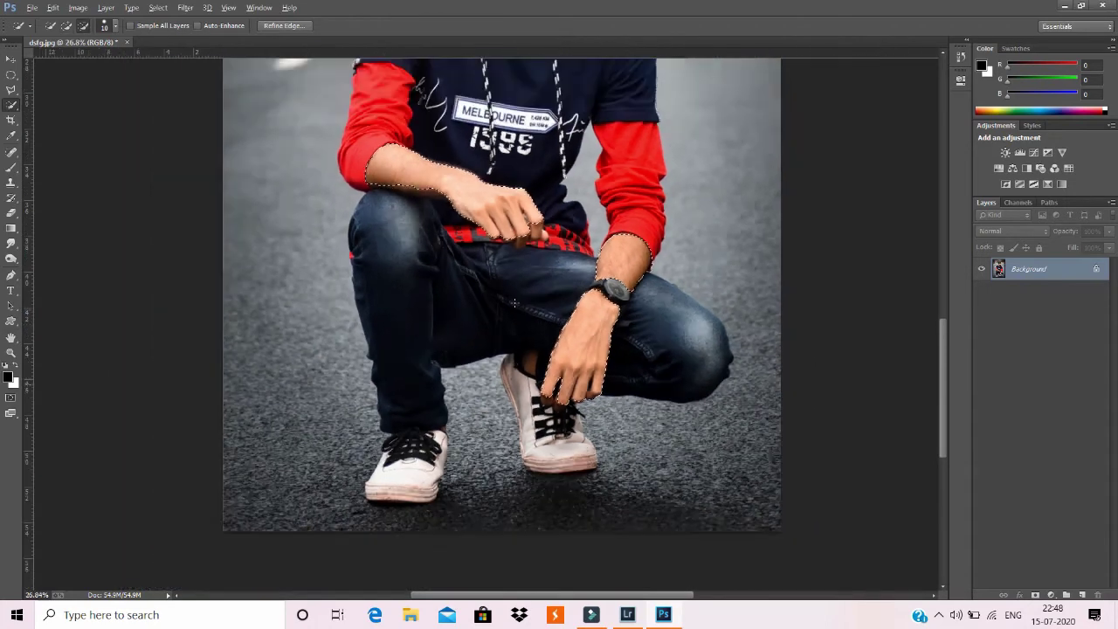
{"action": "scroll", "coordinate": [514, 303], "scroll_direction": "down", "scroll_amount": 1}
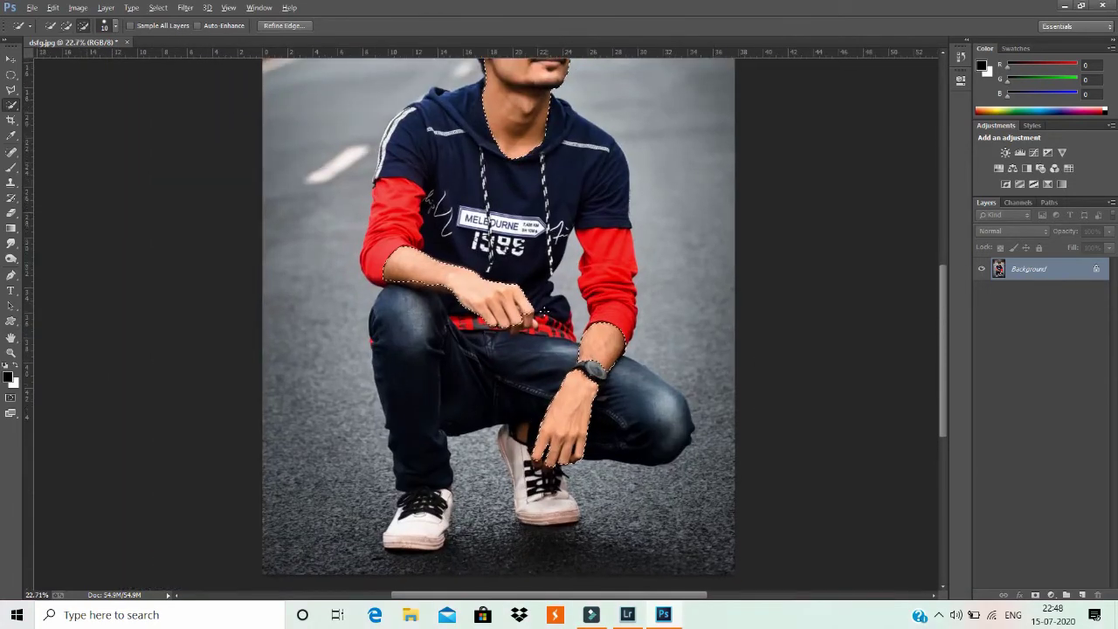
{"action": "scroll", "coordinate": [537, 314], "scroll_direction": "up", "scroll_amount": 2}
{"action": "scroll", "coordinate": [537, 315], "scroll_direction": "up", "scroll_amount": 2}
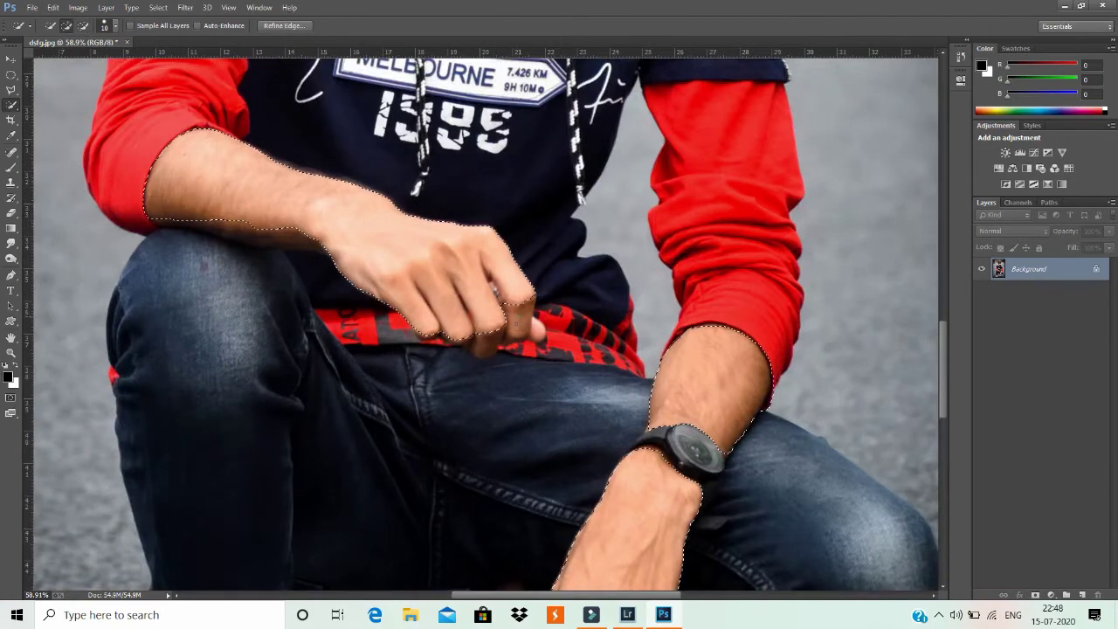
{"action": "left_click_drag", "start_coordinate": [486, 344], "coordinate": [536, 324]}
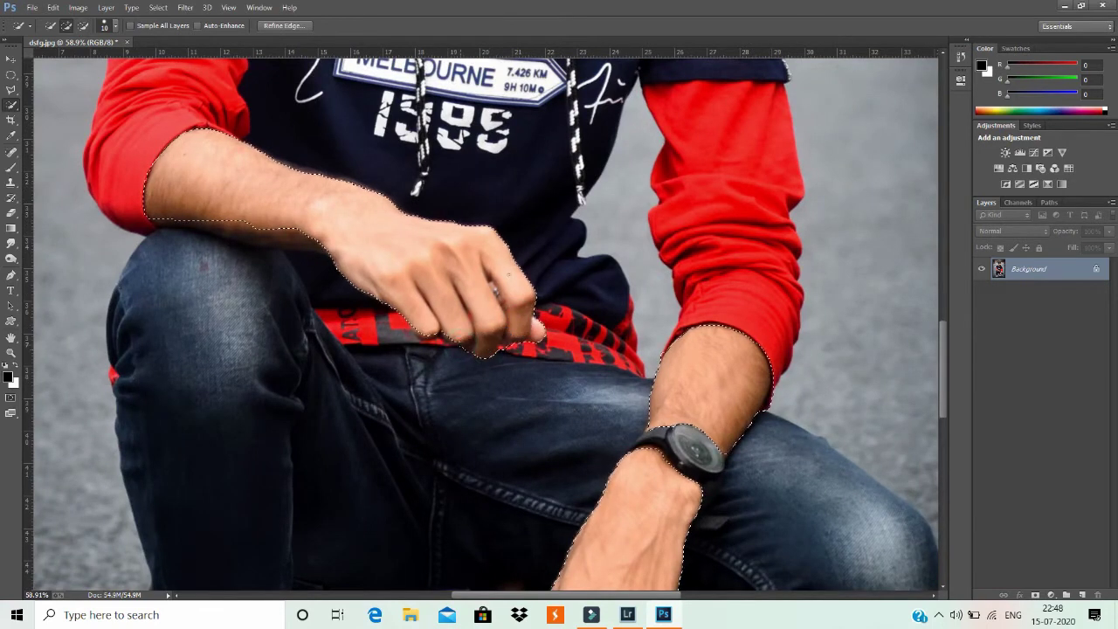
{"action": "scroll", "coordinate": [507, 275], "scroll_direction": "down", "scroll_amount": 1}
{"action": "left_click_drag", "start_coordinate": [508, 103], "coordinate": [507, 338]}
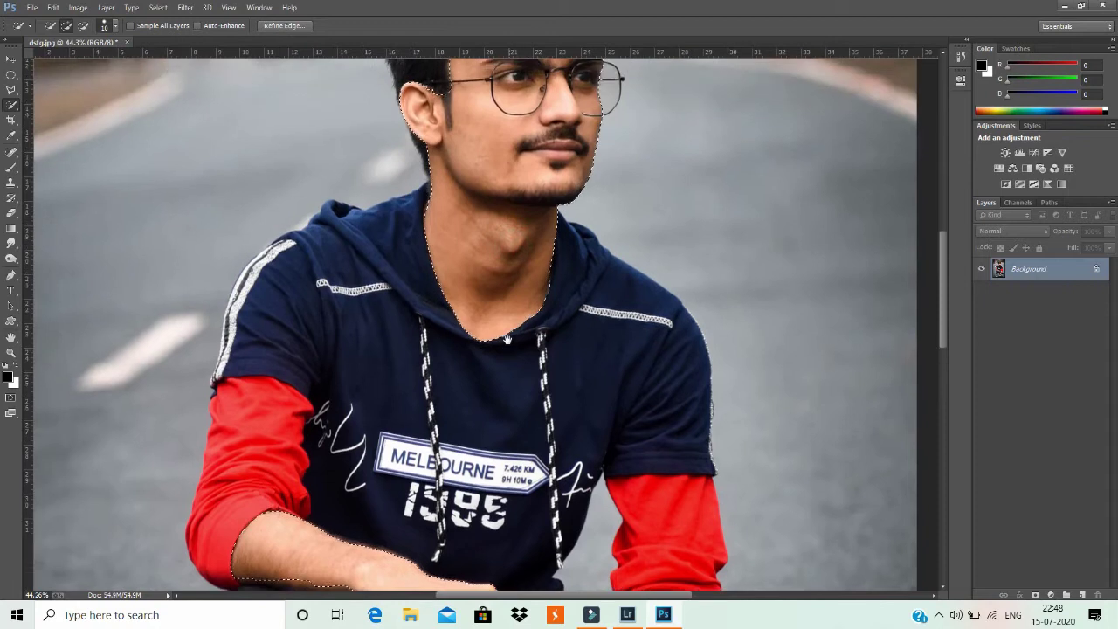
{"action": "right_click", "coordinate": [487, 193]}
- Feather the skin selection by 10 px
{"action": "left_click", "coordinate": [548, 230]}
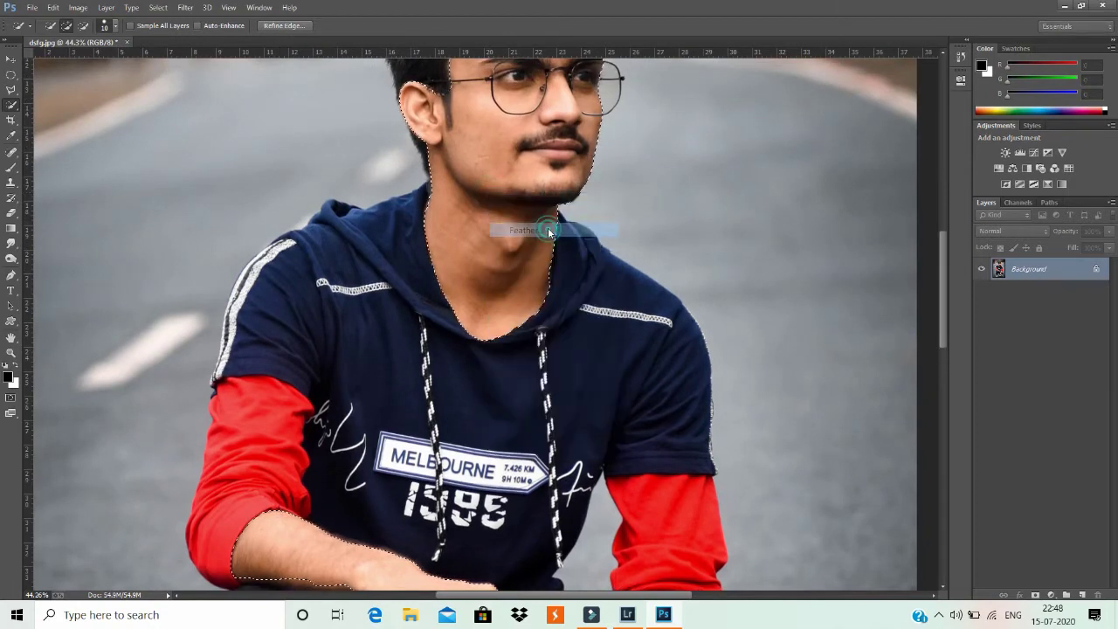
{"action": "type", "text": "1"}
{"action": "key", "text": "Return"}
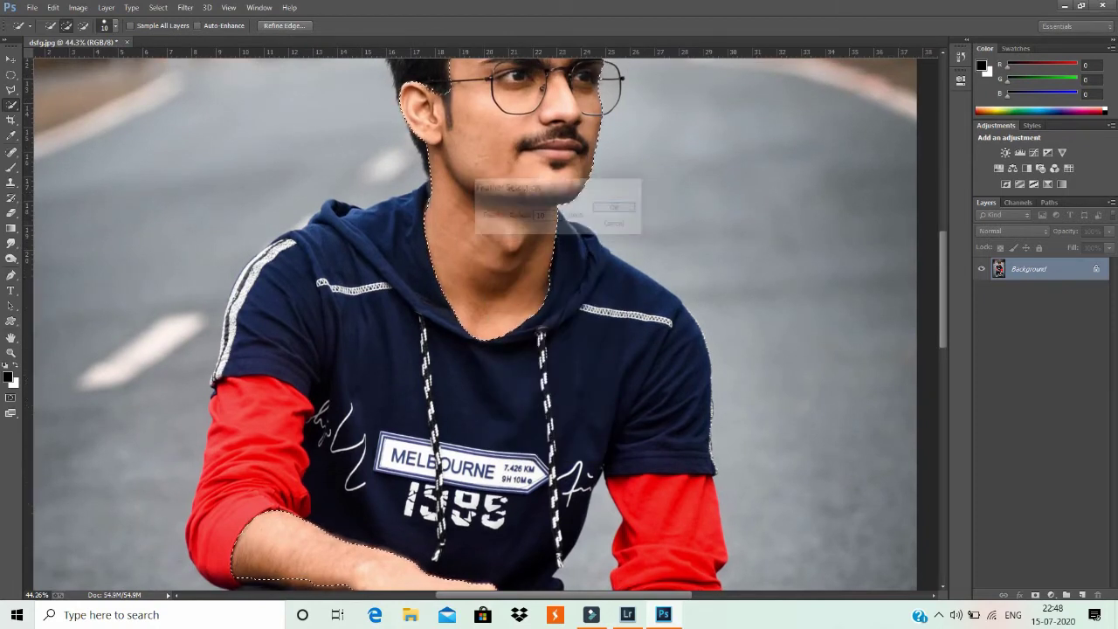
{"action": "scroll", "coordinate": [494, 259], "scroll_direction": "down", "scroll_amount": 3}
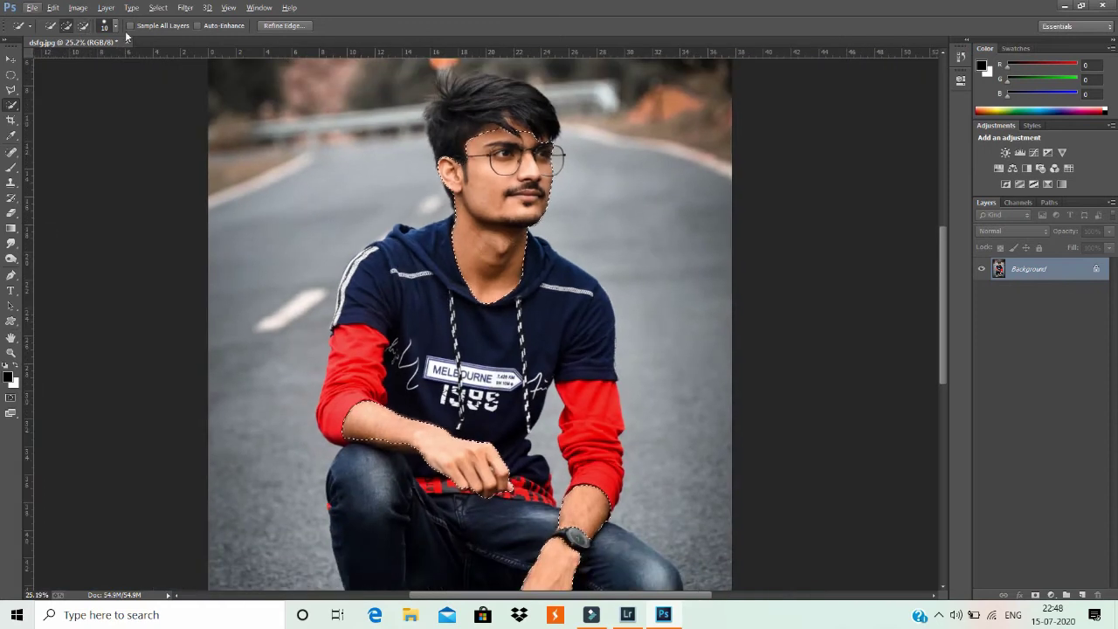
- Apply Selective Color with Reds Black -41 and Yellows Black -37
{"action": "left_click", "coordinate": [78, 8]}
{"action": "mouse_move", "coordinate": [103, 43]}
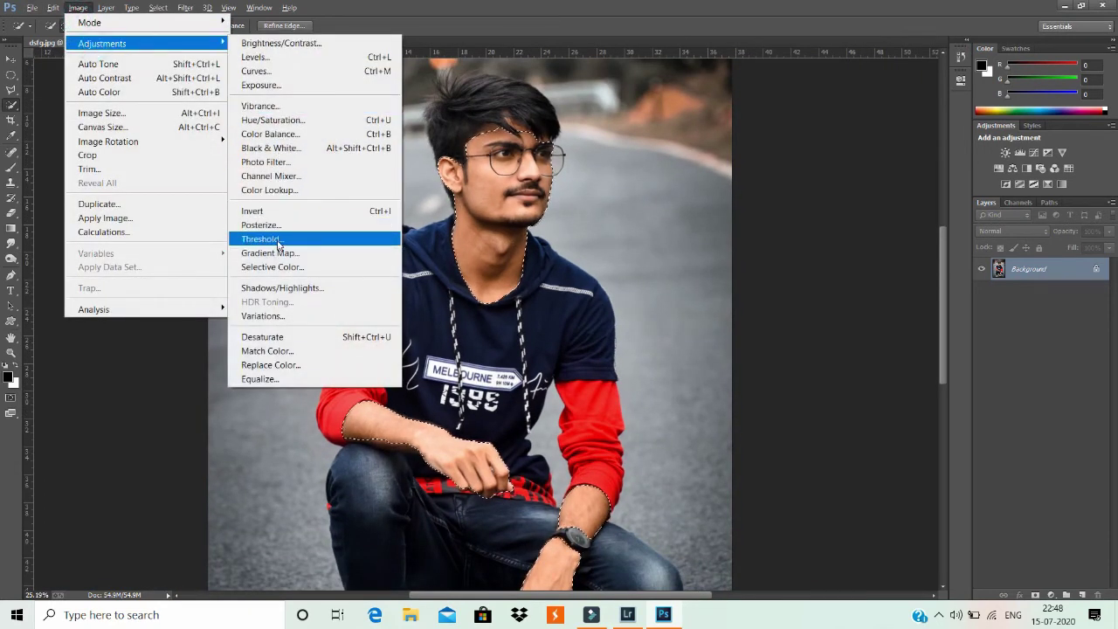
{"action": "left_click", "coordinate": [273, 266]}
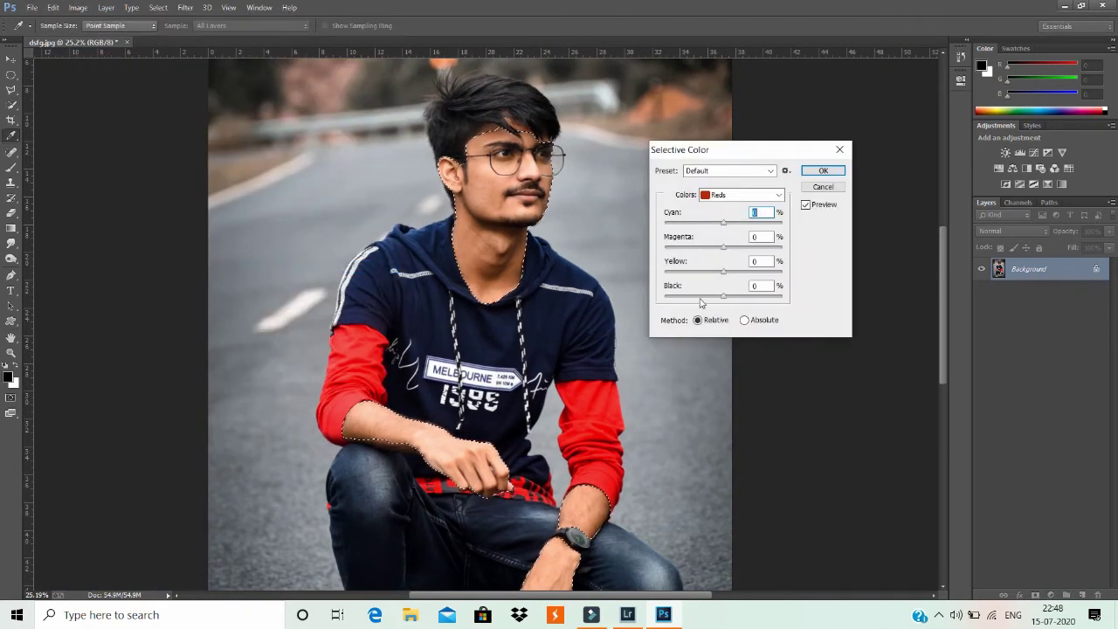
{"action": "left_click", "coordinate": [699, 295]}
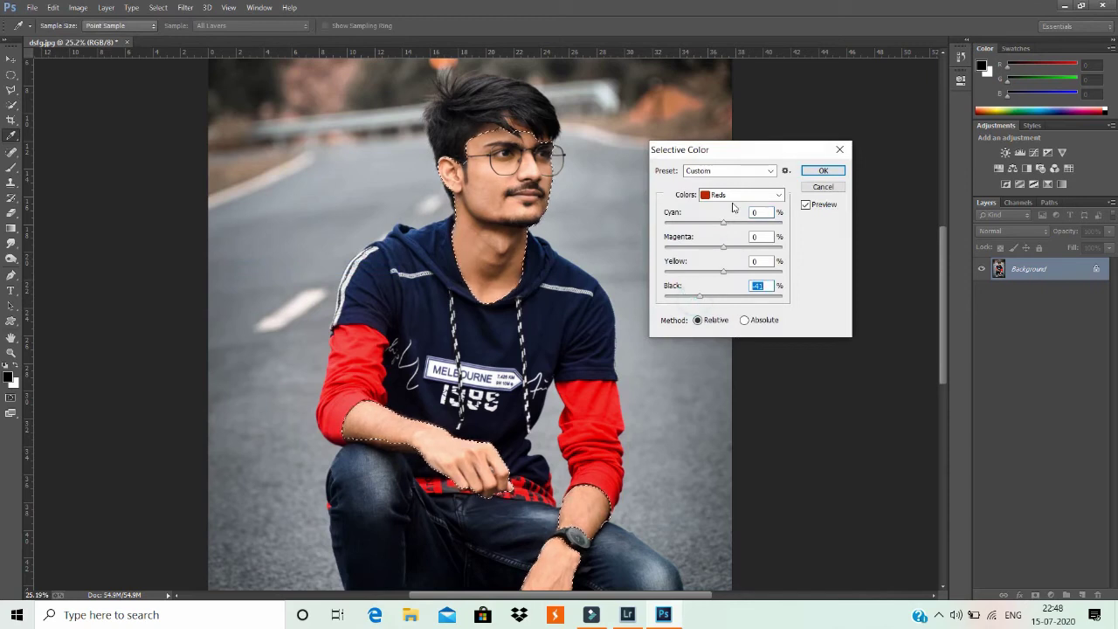
{"action": "left_click", "coordinate": [738, 195]}
{"action": "left_click", "coordinate": [732, 213]}
{"action": "left_click_drag", "start_coordinate": [724, 295], "coordinate": [708, 300]}
{"action": "scroll", "coordinate": [563, 349], "scroll_direction": "down", "scroll_amount": 4}
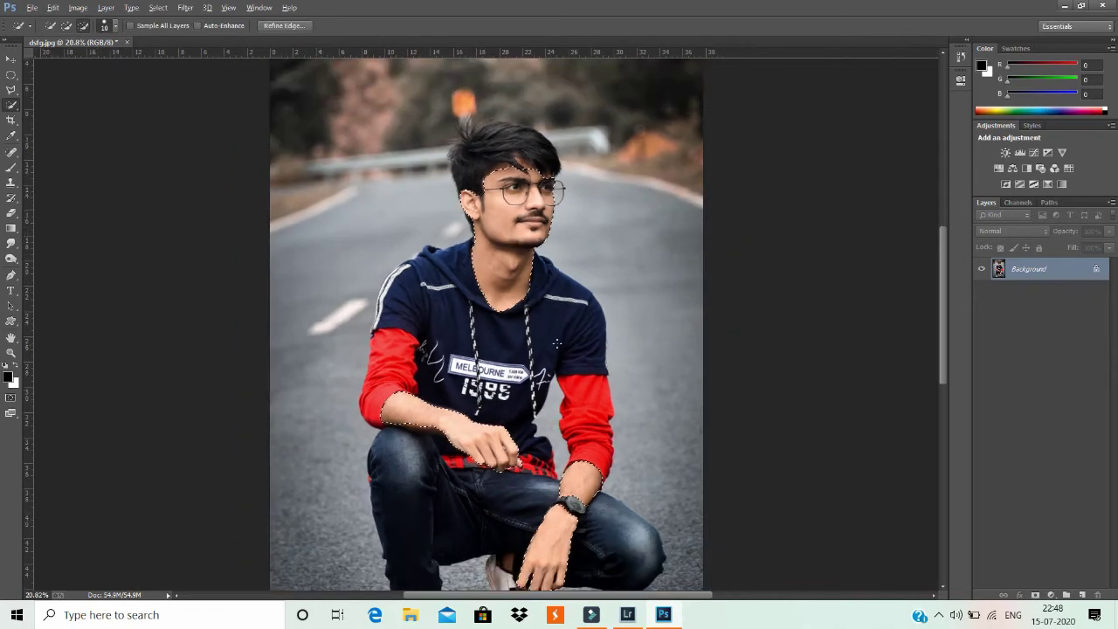
{"action": "left_click", "coordinate": [185, 8]}
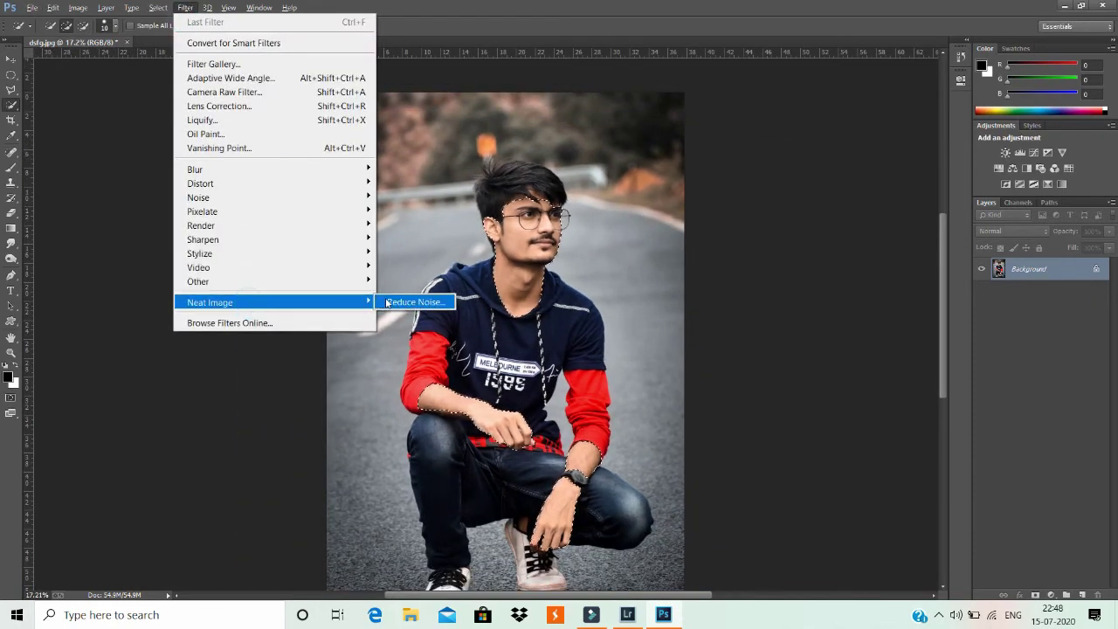
- In Neat Image's Noise Filter Settings, raise the noise reduction amounts, High to 50%
{"action": "left_click", "coordinate": [390, 303]}
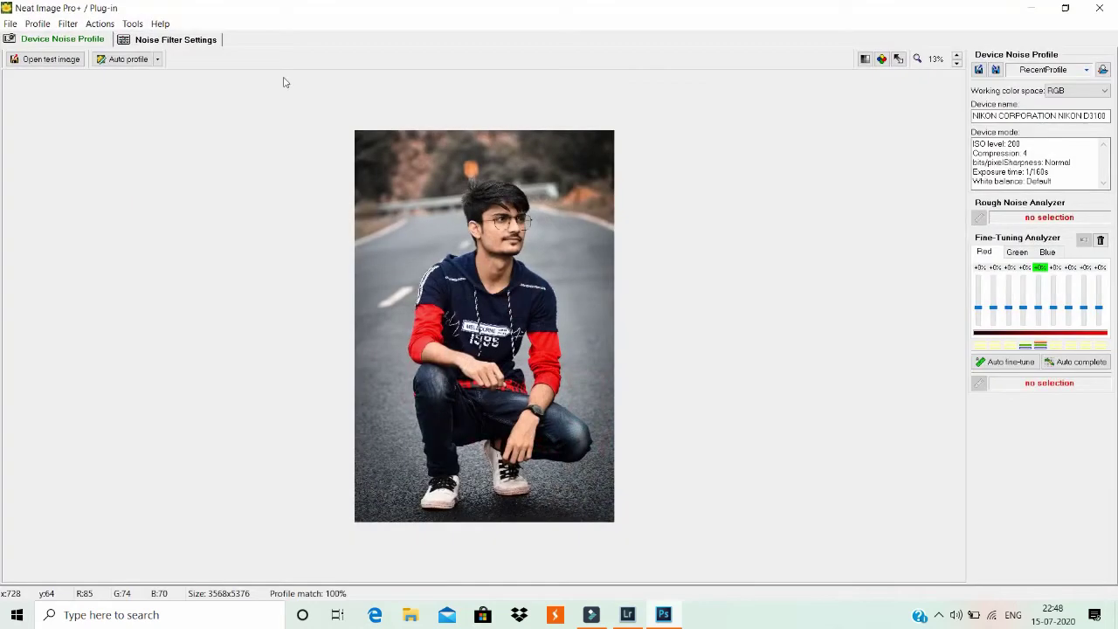
{"action": "left_click", "coordinate": [168, 39]}
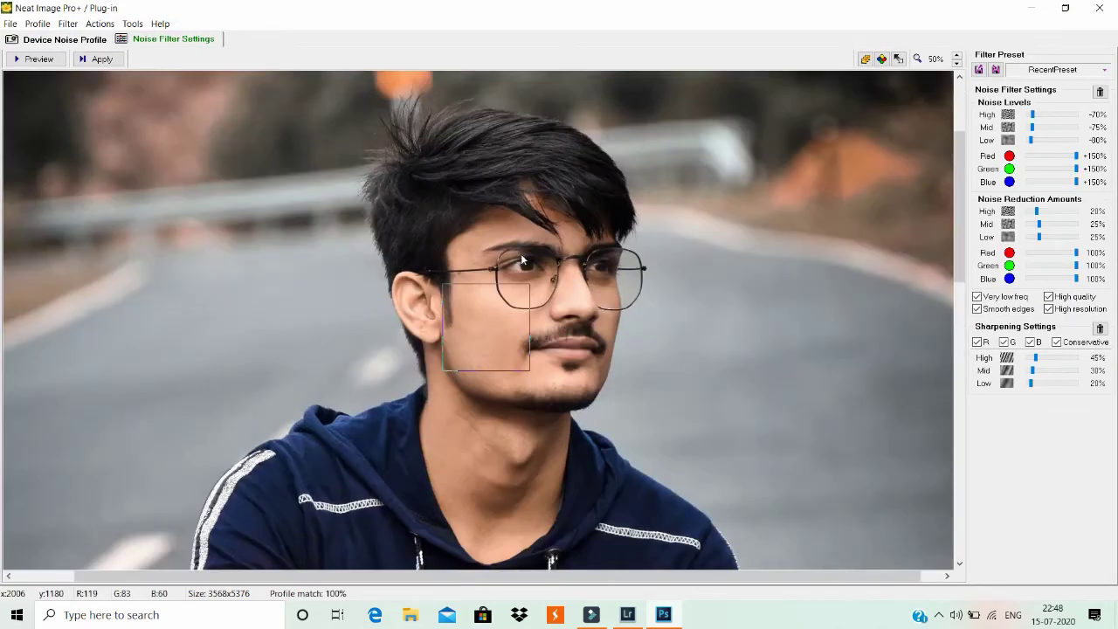
{"action": "left_click", "coordinate": [519, 257]}
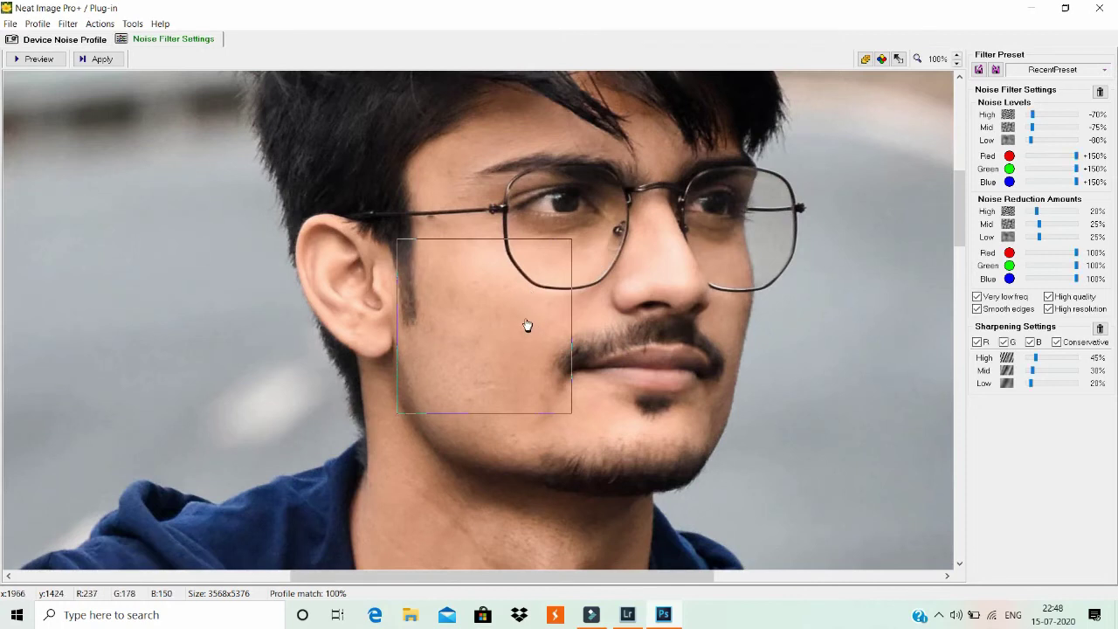
{"action": "left_click", "coordinate": [1043, 129]}
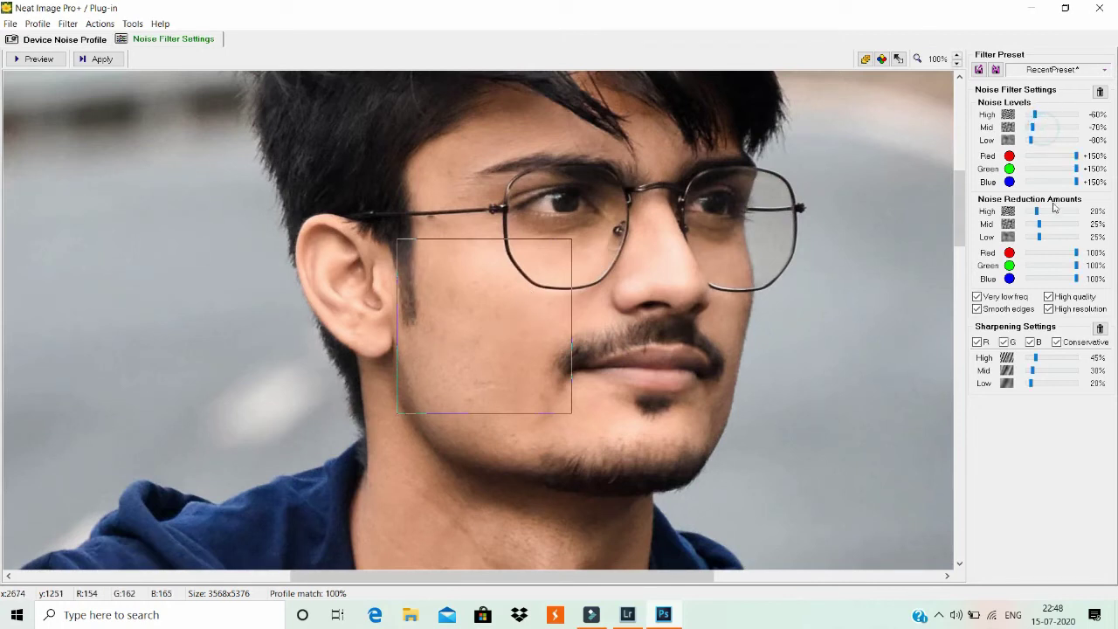
{"action": "left_click", "coordinate": [1054, 212]}
{"action": "scroll", "coordinate": [515, 319], "scroll_direction": "up", "scroll_amount": 1}
{"action": "scroll", "coordinate": [524, 310], "scroll_direction": "up", "scroll_amount": 1}
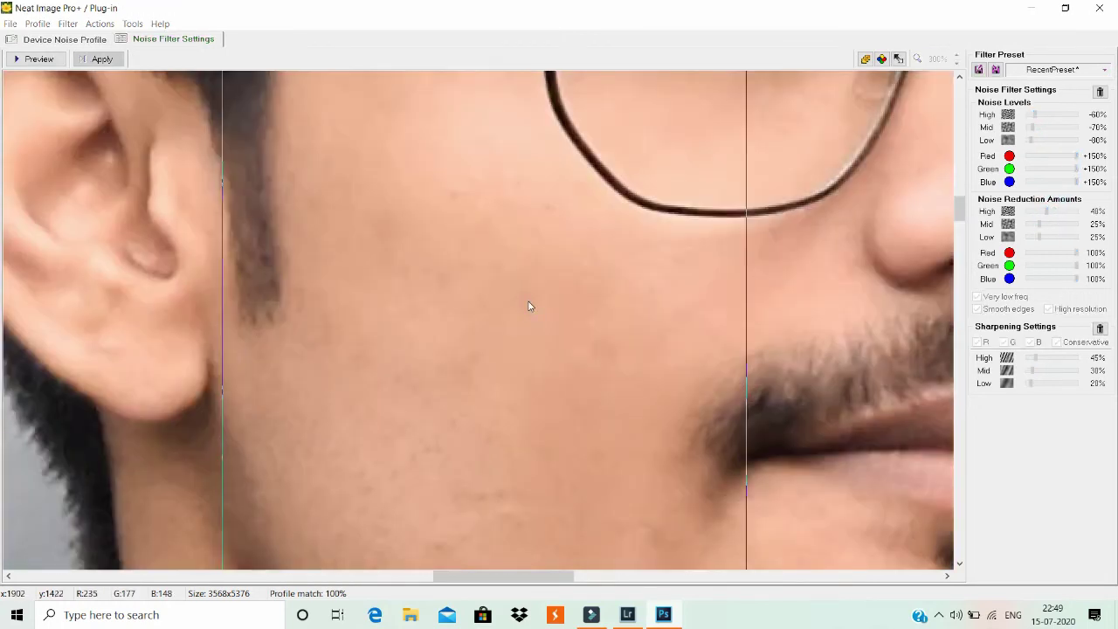
{"action": "scroll", "coordinate": [528, 307], "scroll_direction": "down", "scroll_amount": 1}
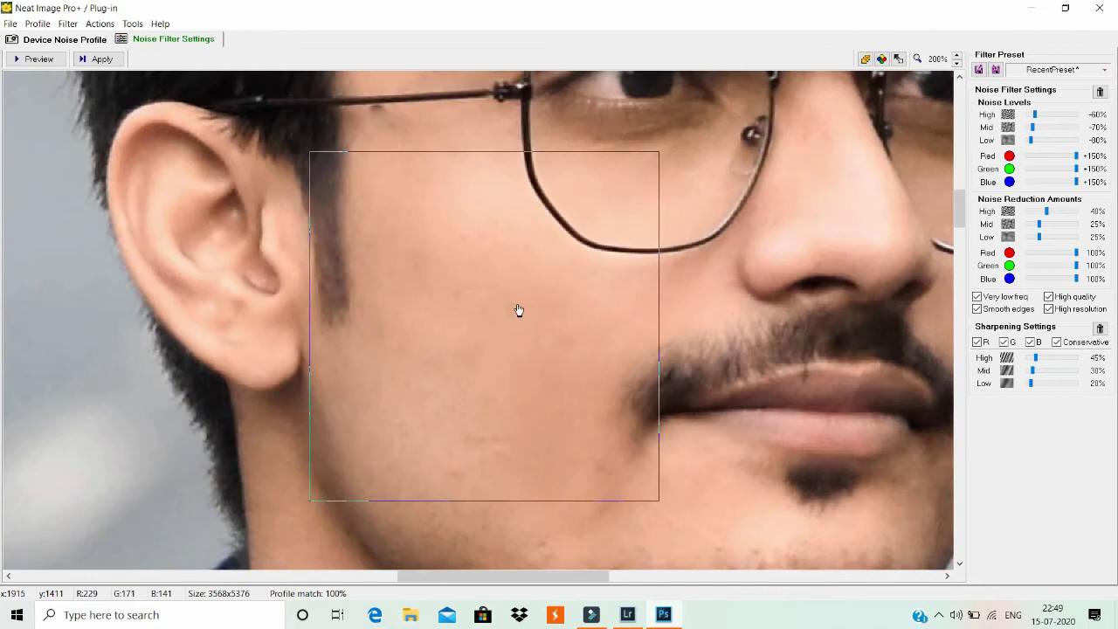
{"action": "left_click", "coordinate": [1065, 237]}
{"action": "left_click", "coordinate": [1073, 213]}
{"action": "scroll", "coordinate": [475, 252], "scroll_direction": "up", "scroll_amount": 1}
{"action": "scroll", "coordinate": [474, 253], "scroll_direction": "down", "scroll_amount": 1}
- Set noise levels High -5%, Mid -45%, Low -75%, compare the preview and apply
{"action": "left_click", "coordinate": [435, 241]}
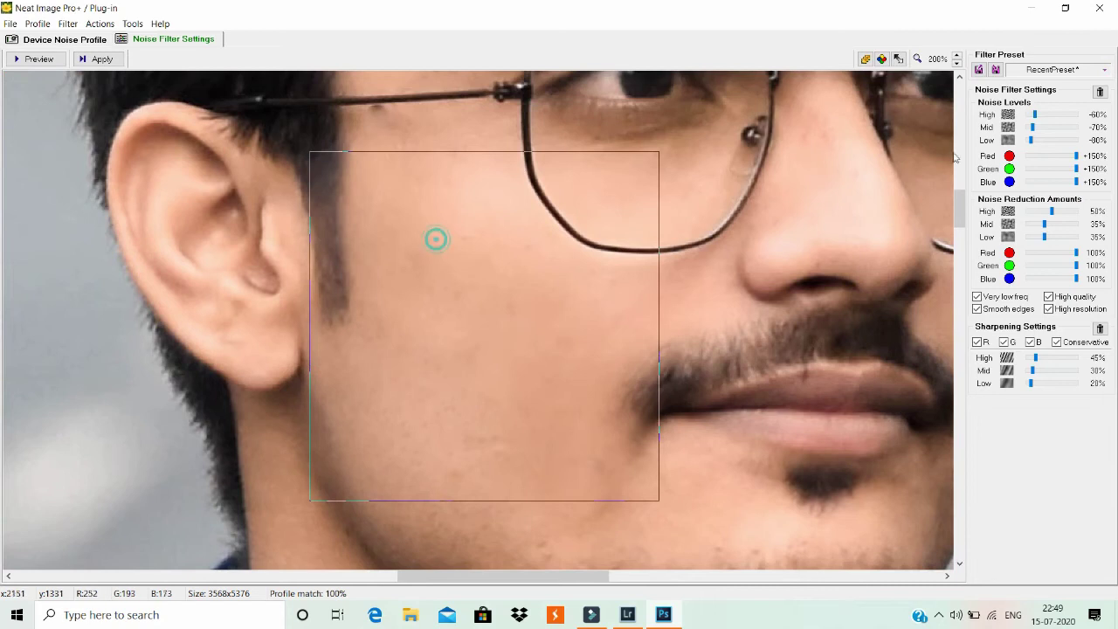
{"action": "left_click", "coordinate": [1036, 140]}
{"action": "left_click", "coordinate": [1040, 128]}
{"action": "left_click", "coordinate": [1042, 117]}
{"action": "scroll", "coordinate": [563, 311], "scroll_direction": "down", "scroll_amount": 1}
{"action": "scroll", "coordinate": [563, 310], "scroll_direction": "up", "scroll_amount": 1}
{"action": "left_click", "coordinate": [550, 303]}
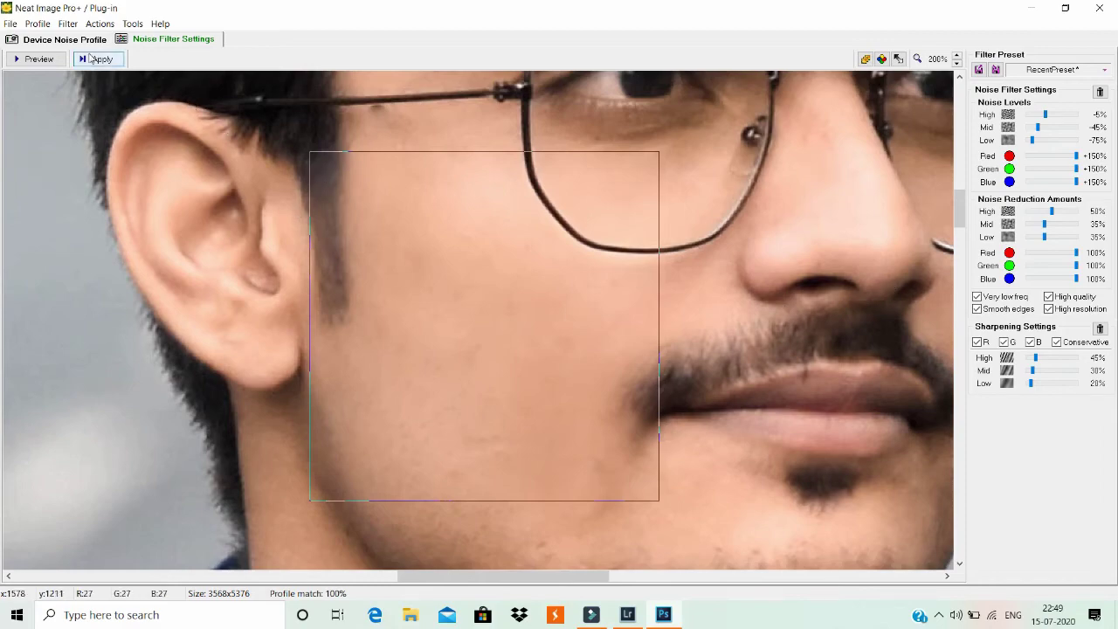
{"action": "left_click", "coordinate": [96, 58]}
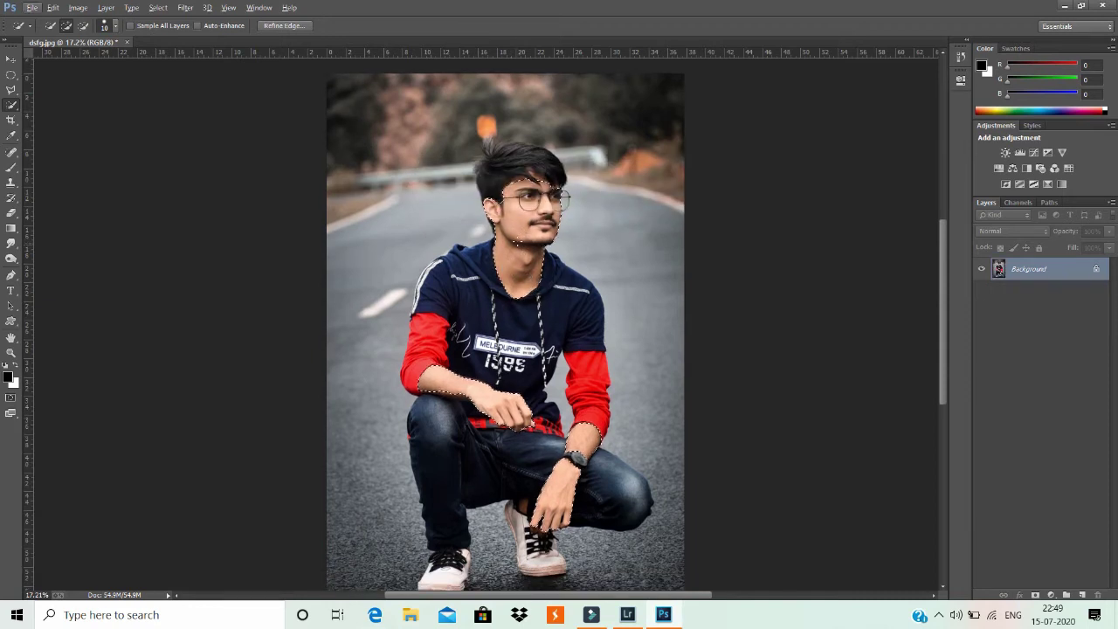
- Deselect after smoothing and set the Brush to 10% opacity and 15% flow
{"action": "key", "text": "ctrl+d"}
{"action": "scroll", "coordinate": [530, 206], "scroll_direction": "up", "scroll_amount": 5}
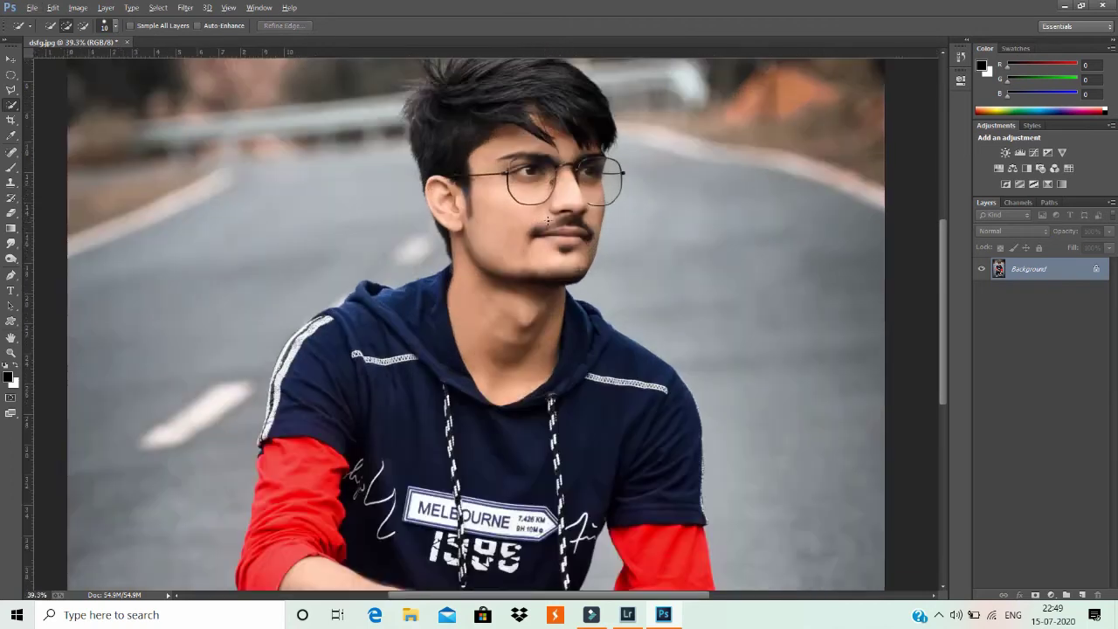
{"action": "left_click", "coordinate": [11, 168]}
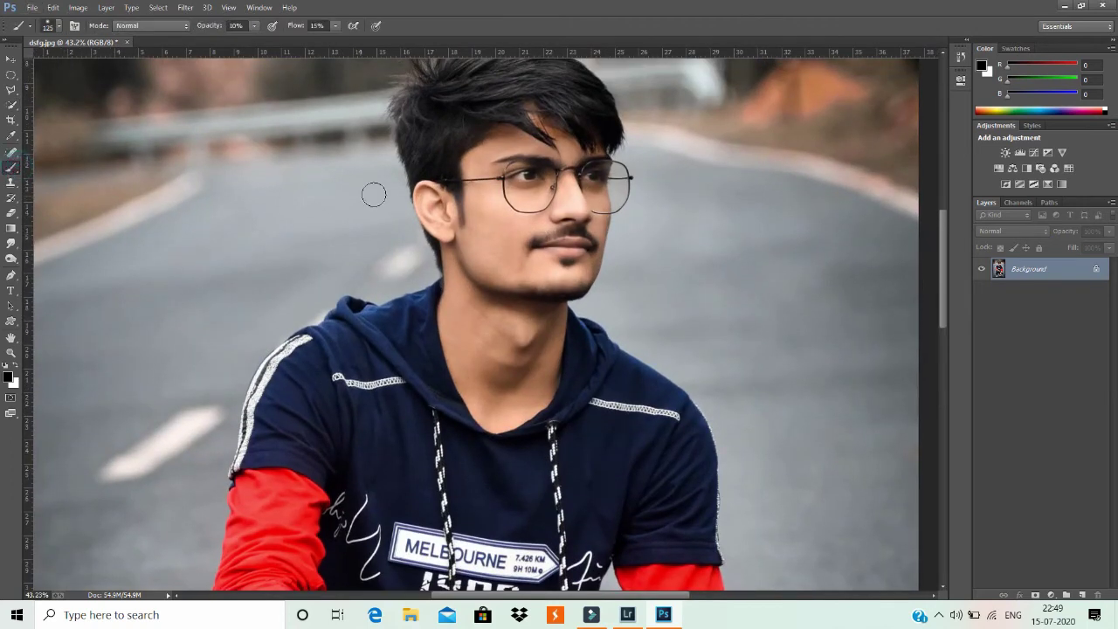
{"action": "scroll", "coordinate": [478, 205], "scroll_direction": "up", "scroll_amount": 2}
{"action": "left_click", "coordinate": [236, 25]}
{"action": "type", "text": "0"}
{"action": "key", "text": "Tab"}
{"action": "type", "text": "1"}
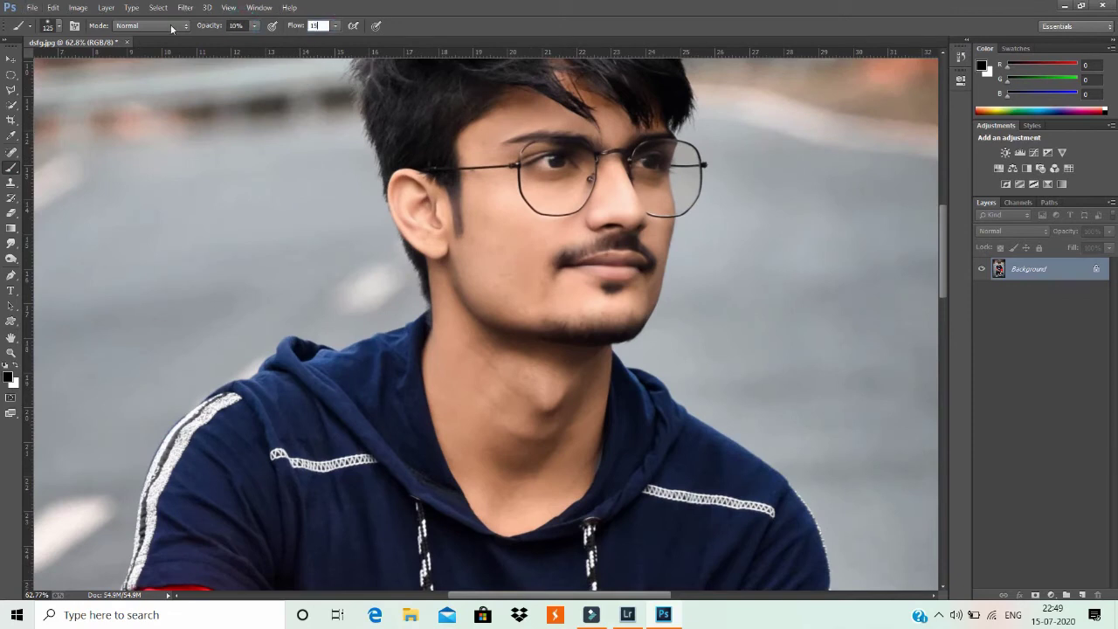
{"action": "key", "text": "Return"}
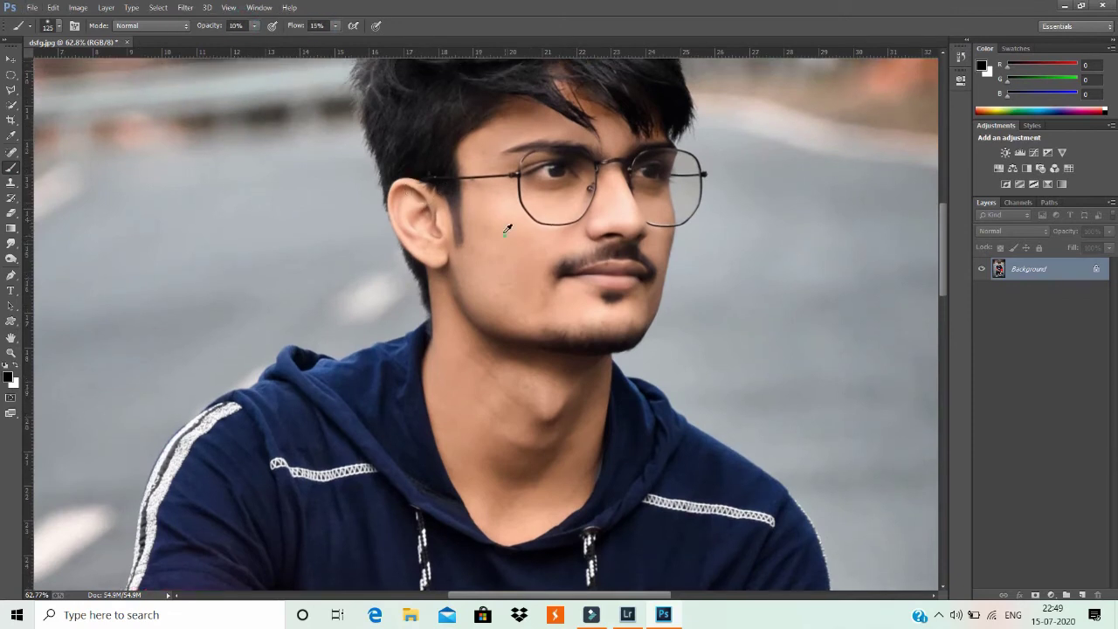
- Sample cheek and neck skin tones and paint them faintly over the chin and neck
{"action": "left_click", "coordinate": [505, 233], "text": "alt"}
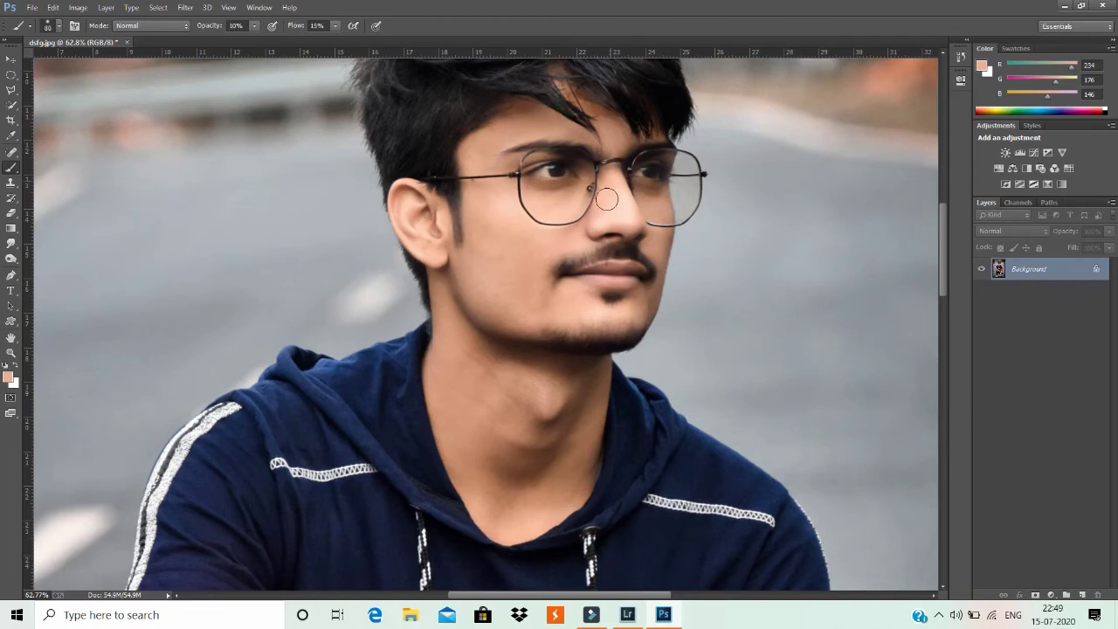
{"action": "left_click", "coordinate": [616, 325]}
{"action": "left_click", "coordinate": [469, 371]}
{"action": "left_click", "coordinate": [482, 426], "text": "alt"}
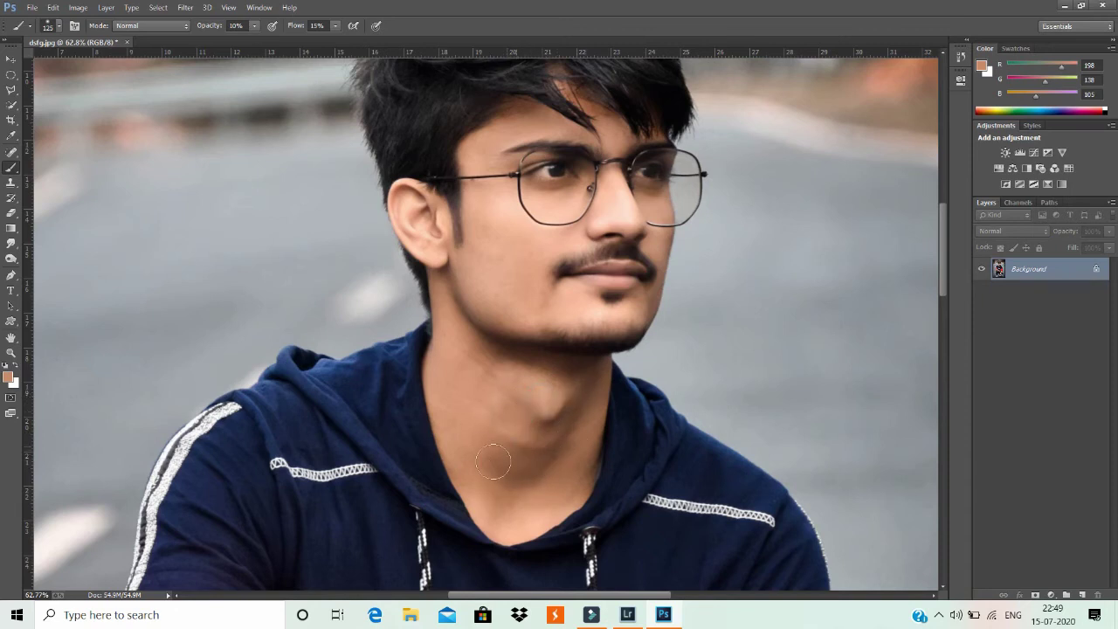
{"action": "left_click", "coordinate": [470, 353]}
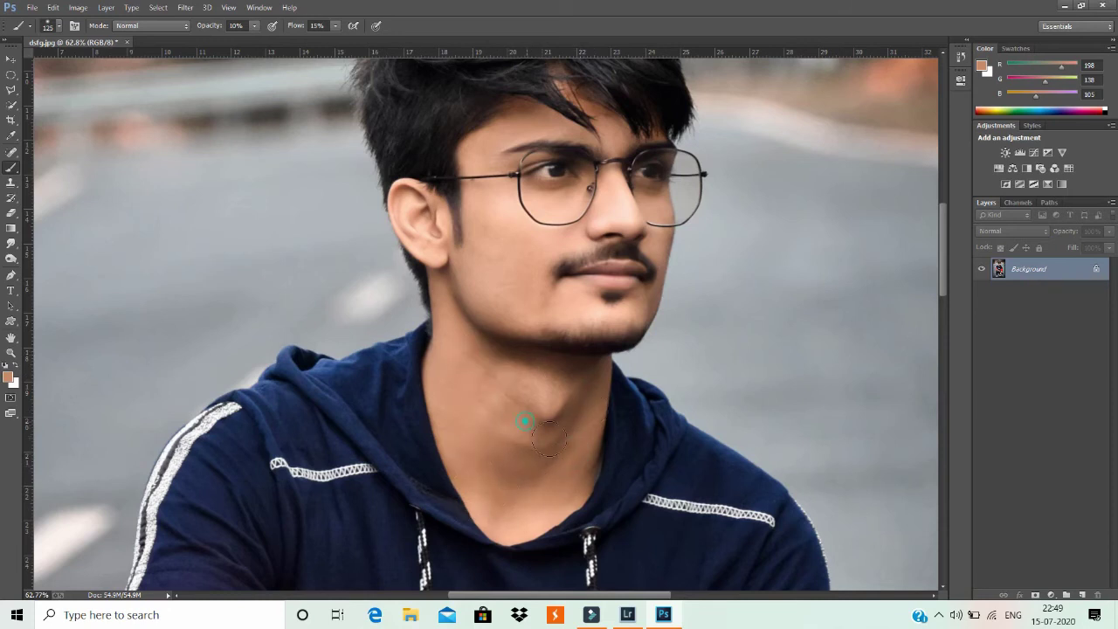
{"action": "scroll", "coordinate": [491, 460], "scroll_direction": "down", "scroll_amount": 5, "text": "alt"}
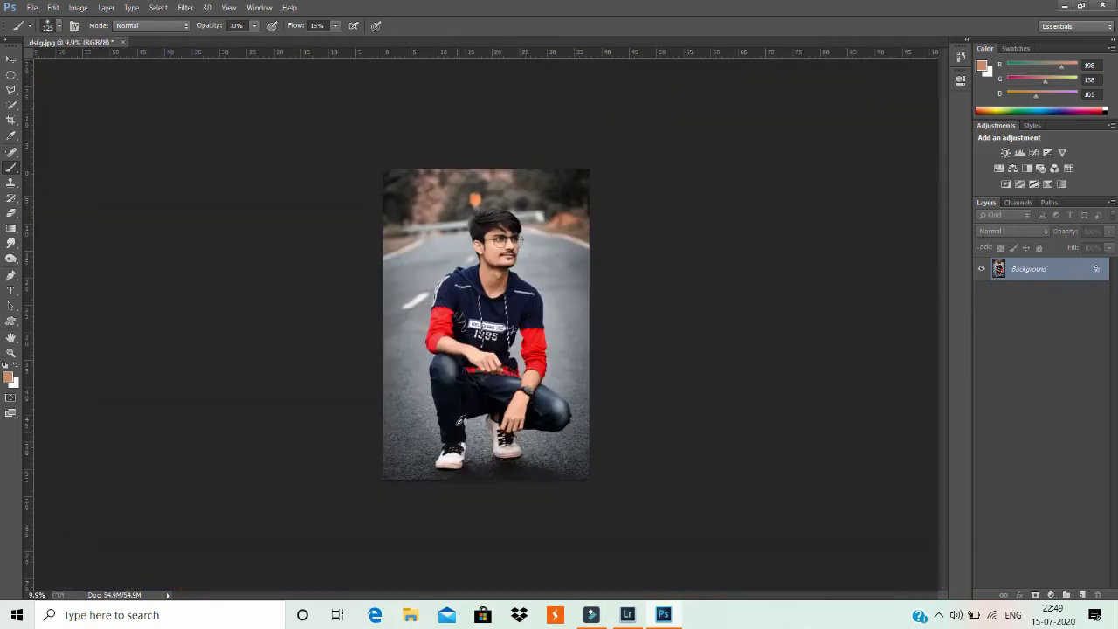
{"action": "scroll", "coordinate": [459, 421], "scroll_direction": "up", "scroll_amount": 3, "text": "alt"}
- Quick-select both forearms and hands and feather the selection edges
{"action": "left_click", "coordinate": [435, 351], "text": "alt"}
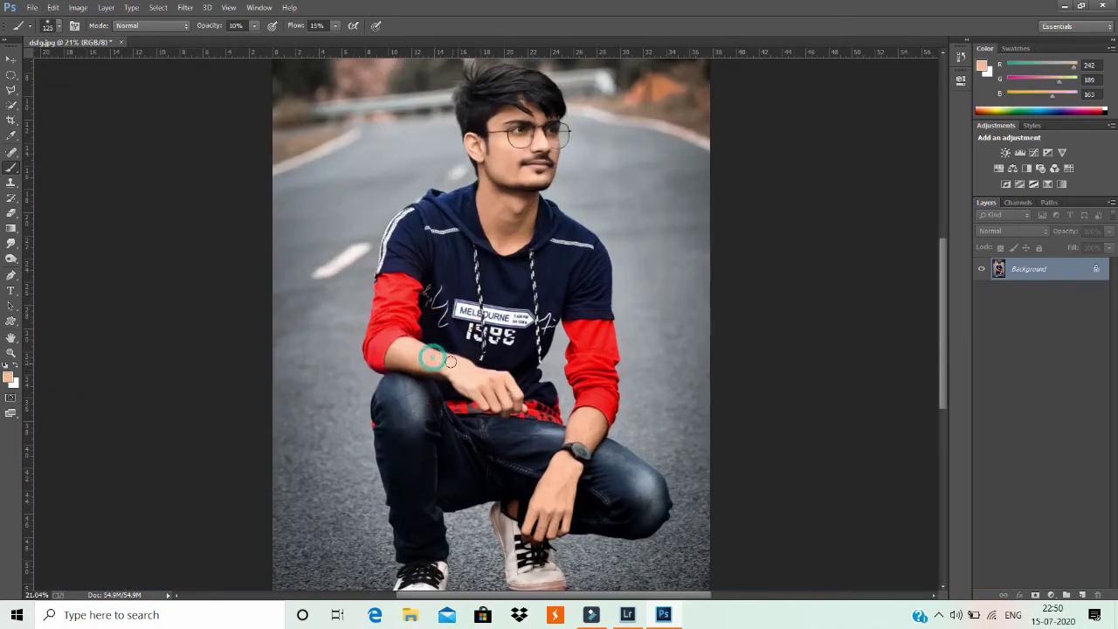
{"action": "left_click", "coordinate": [11, 105]}
{"action": "left_click_drag", "start_coordinate": [425, 361], "coordinate": [498, 397]}
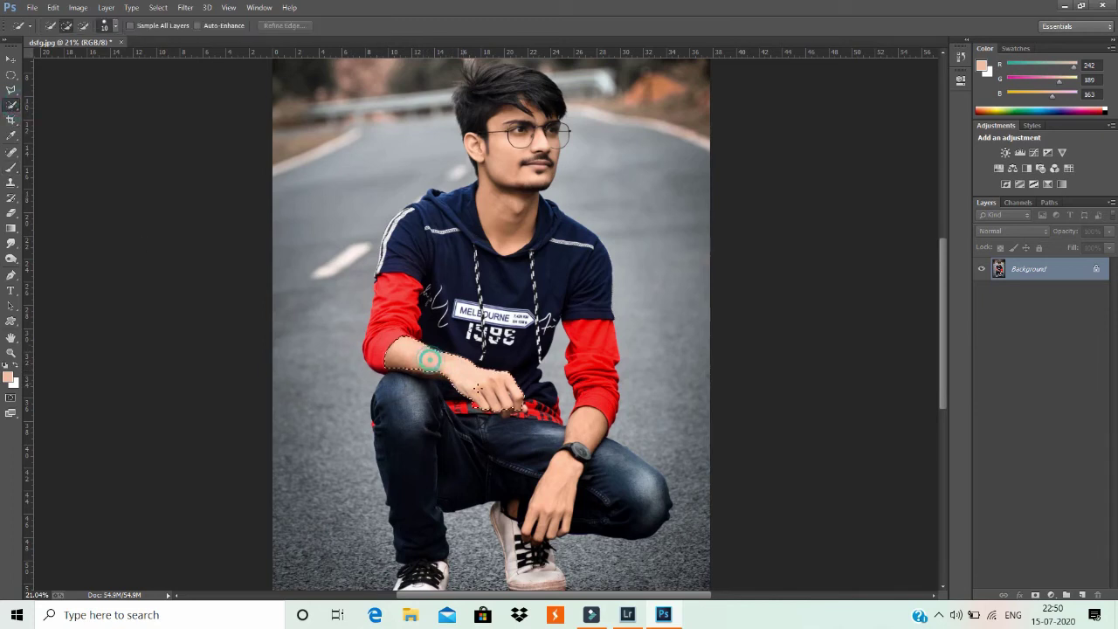
{"action": "mouse_move", "coordinate": [581, 463]}
{"action": "left_mouse_down"}
{"action": "mouse_move", "coordinate": [559, 524]}
{"action": "mouse_move", "coordinate": [596, 418]}
{"action": "left_mouse_up"}
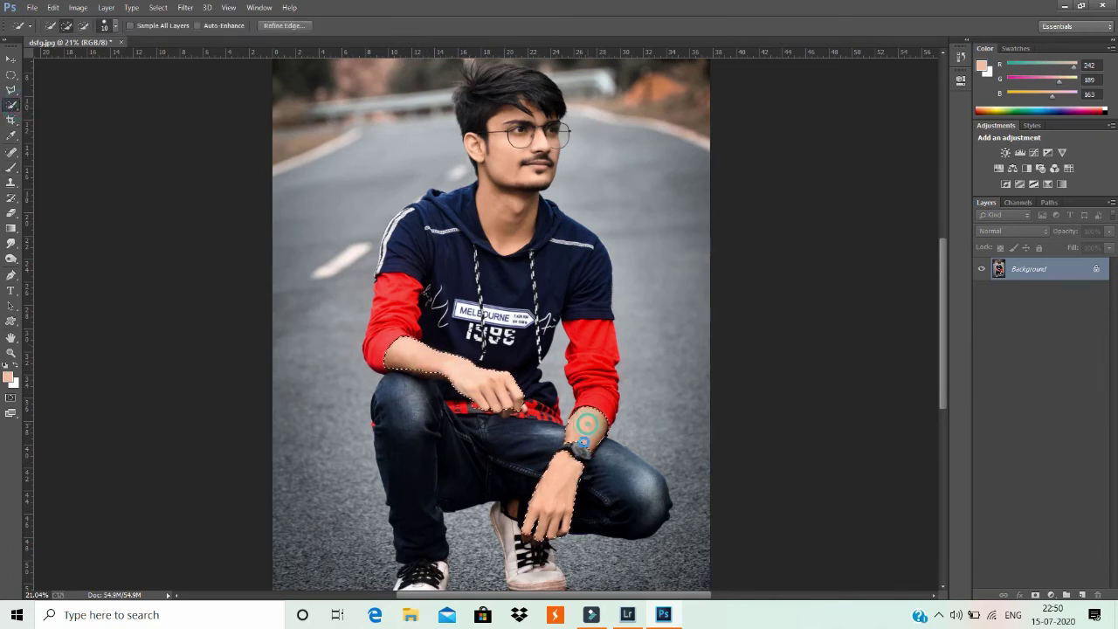
{"action": "right_click", "coordinate": [583, 178]}
{"action": "left_click", "coordinate": [634, 217]}
{"action": "left_click", "coordinate": [614, 205]}
- Raise Brightness on the selected arms and hands with Brightness/Contrast, then deselect
{"action": "left_click", "coordinate": [80, 8]}
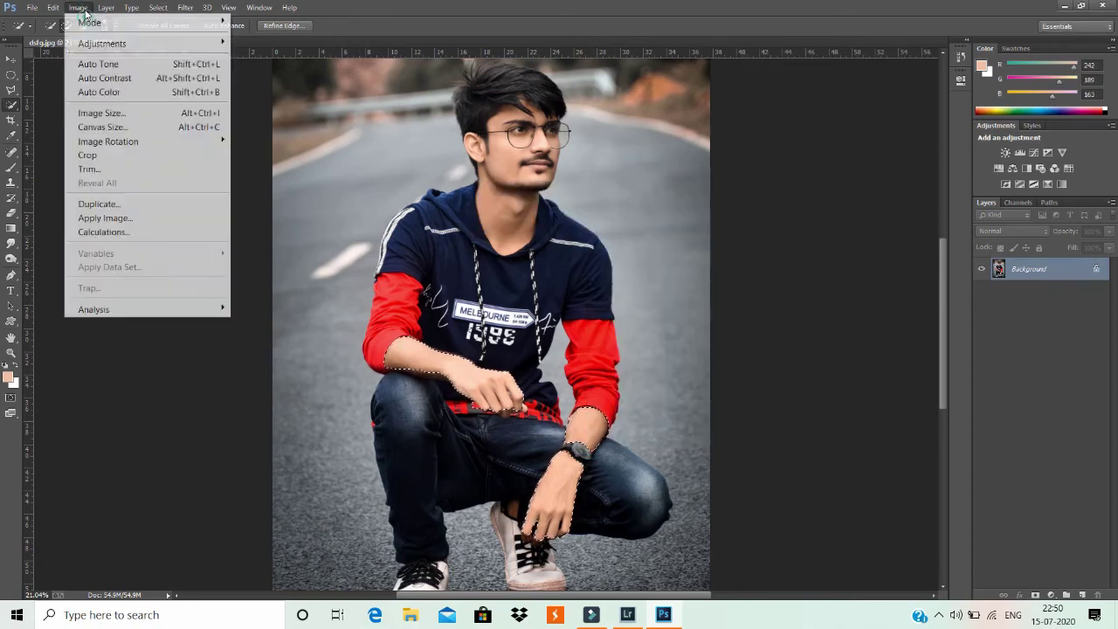
{"action": "left_click", "coordinate": [288, 42]}
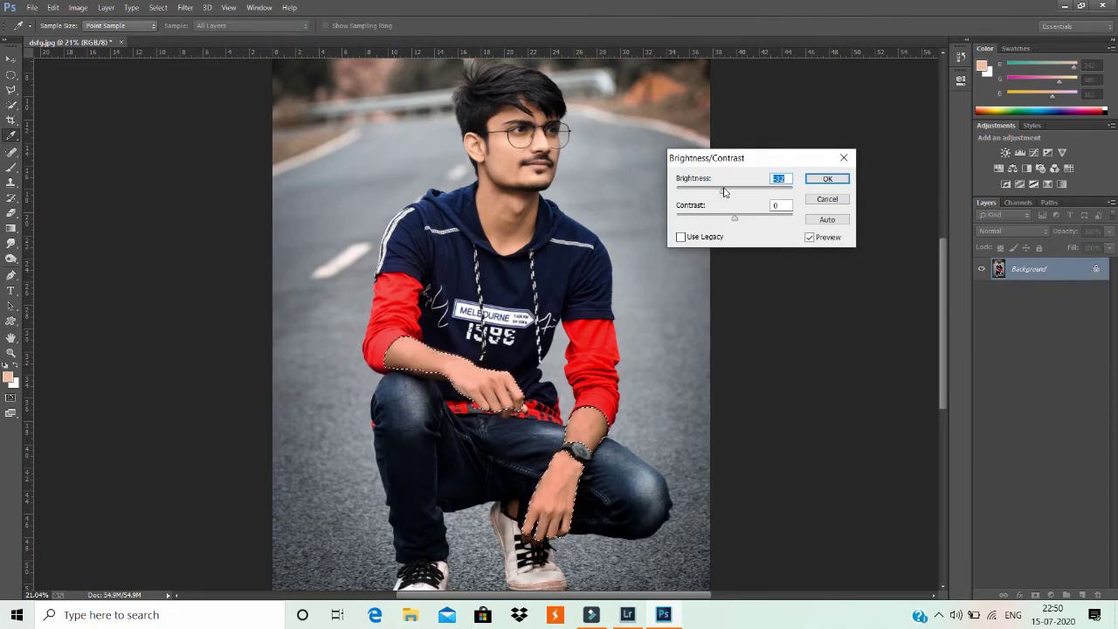
{"action": "key", "text": "Return"}
{"action": "key", "text": "ctrl+d"}
{"action": "key", "text": "w"}
{"action": "scroll", "coordinate": [703, 205], "scroll_direction": "down", "scroll_amount": 1}
{"action": "scroll", "coordinate": [703, 205], "scroll_direction": "down", "scroll_amount": 1}
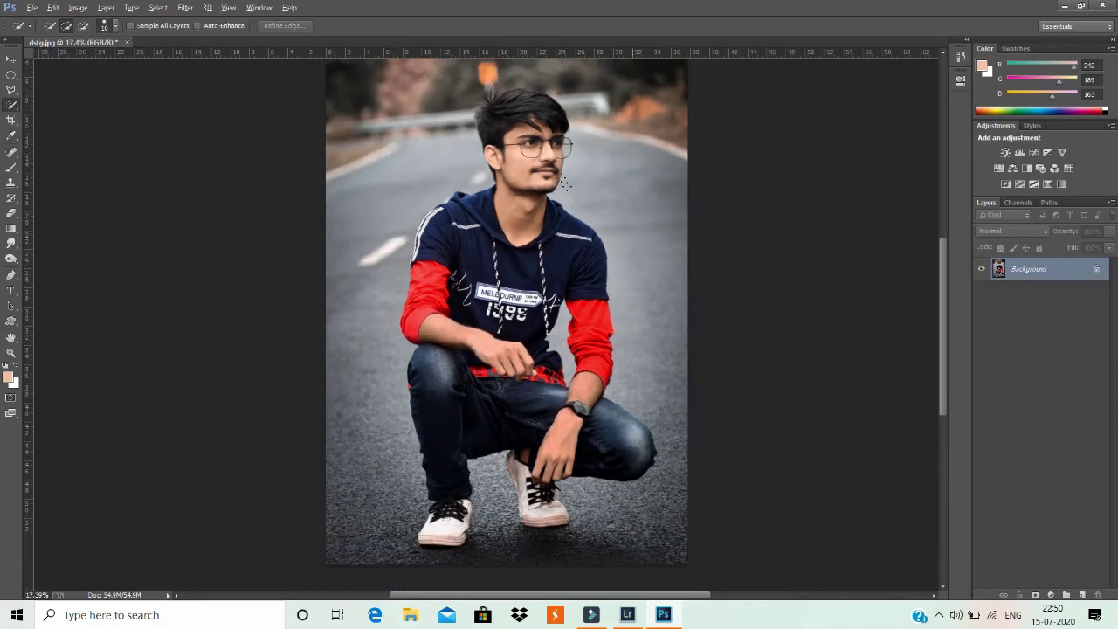
- Select the face and neck, invert the selection, and feather its edges
{"action": "mouse_move", "coordinate": [522, 159]}
{"action": "left_mouse_down"}
{"action": "mouse_move", "coordinate": [526, 199]}
{"action": "mouse_move", "coordinate": [524, 156]}
{"action": "mouse_move", "coordinate": [542, 136]}
{"action": "left_mouse_up"}
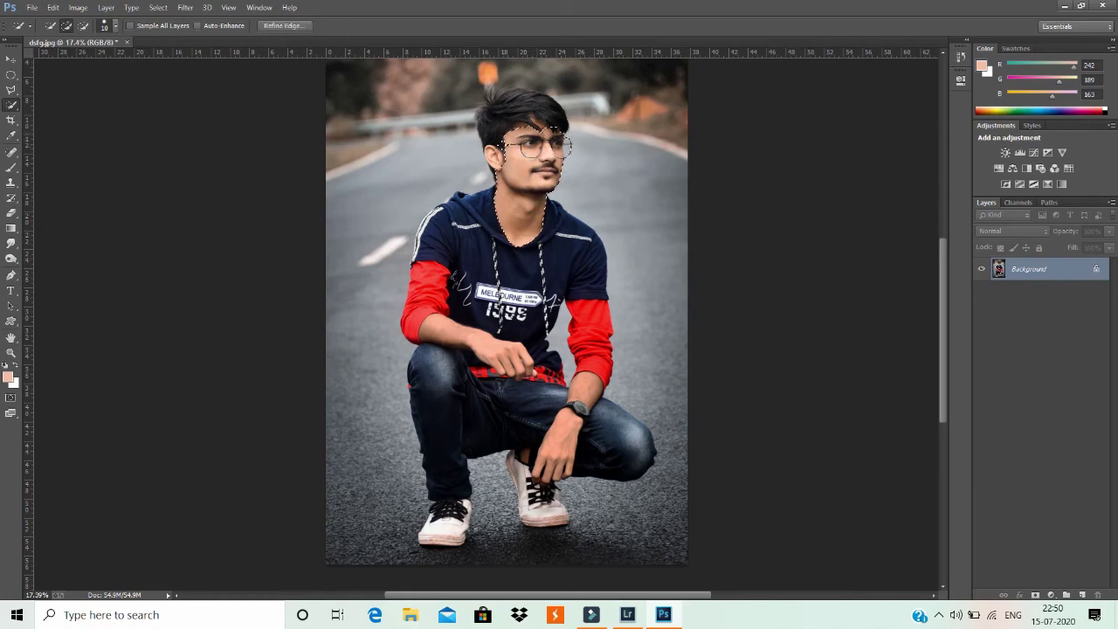
{"action": "key", "text": "alt"}
{"action": "right_click", "coordinate": [534, 144]}
{"action": "left_click", "coordinate": [574, 174]}
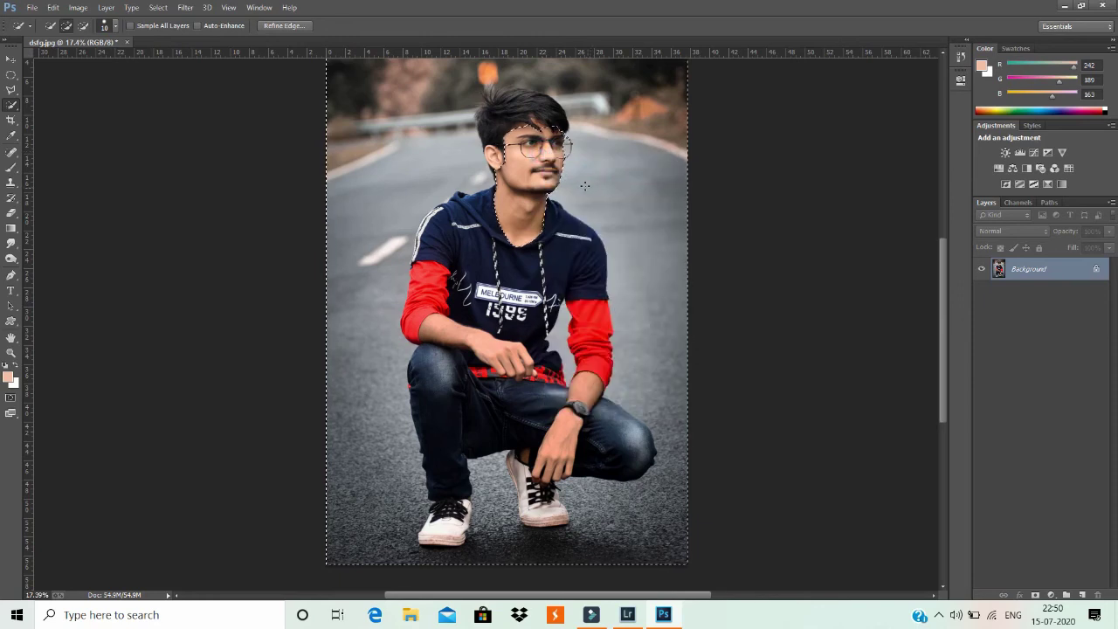
{"action": "right_click", "coordinate": [550, 162]}
{"action": "left_click", "coordinate": [603, 206]}
{"action": "left_click", "coordinate": [611, 205]}
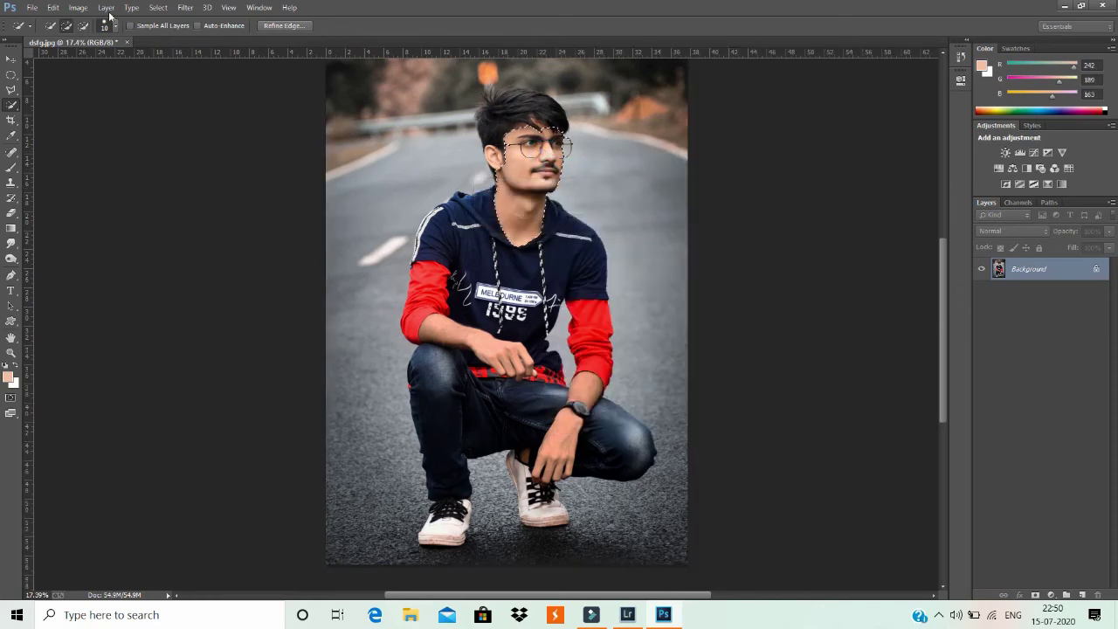
- Apply Brightness/Contrast with Brightness -25 and Contrast 14 to the surroundings, then deselect
{"action": "left_click", "coordinate": [78, 7]}
{"action": "left_click", "coordinate": [292, 40]}
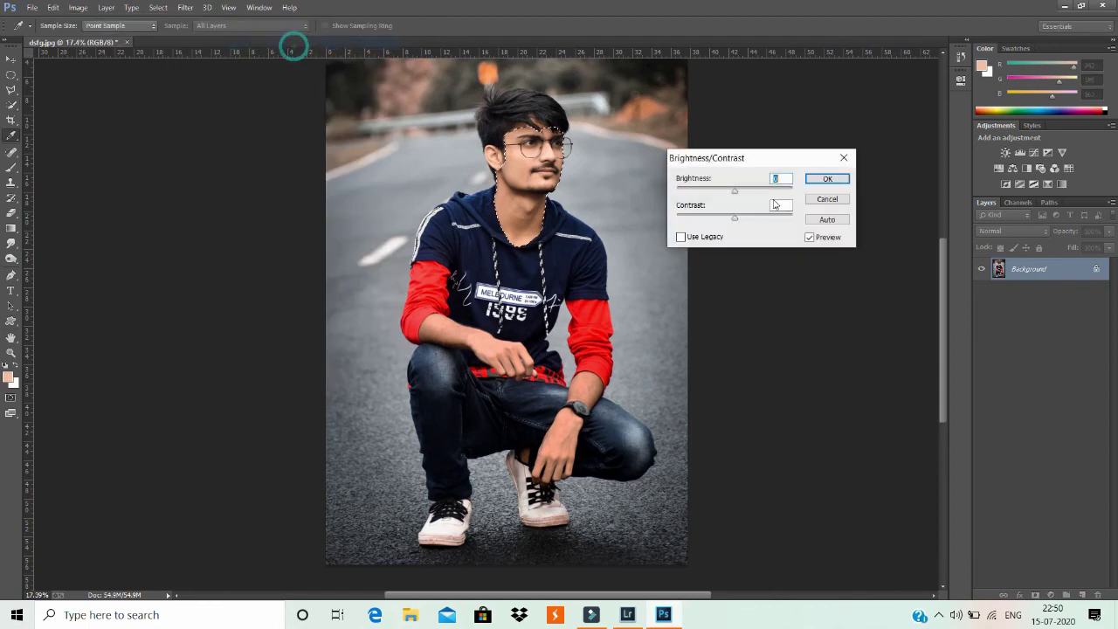
{"action": "mouse_move", "coordinate": [734, 191]}
{"action": "left_mouse_down"}
{"action": "mouse_move", "coordinate": [743, 219]}
{"action": "mouse_move", "coordinate": [731, 191]}
{"action": "left_mouse_up"}
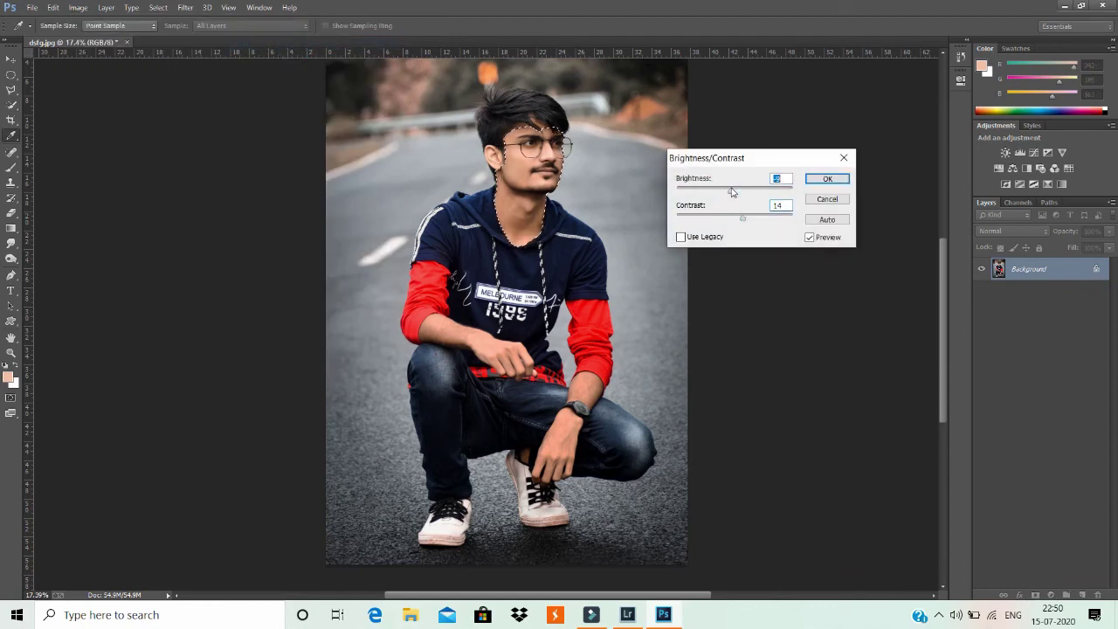
{"action": "key", "text": "Return"}
{"action": "key", "text": "w"}
{"action": "scroll", "coordinate": [592, 247], "scroll_direction": "down", "scroll_amount": 2}
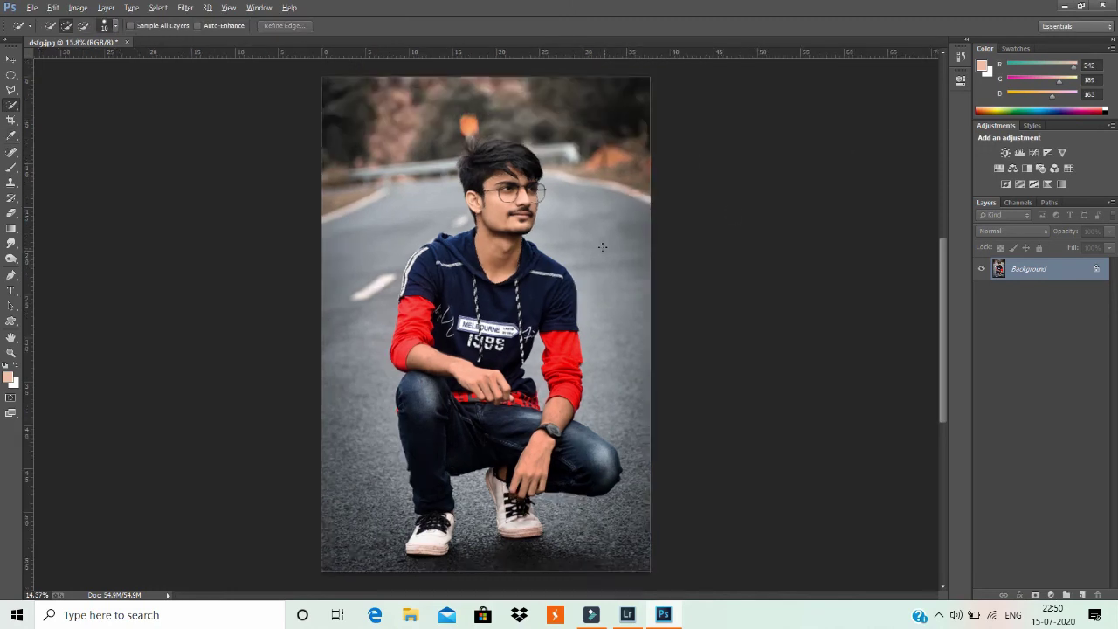
{"action": "scroll", "coordinate": [591, 248], "scroll_direction": "up", "scroll_amount": 1}
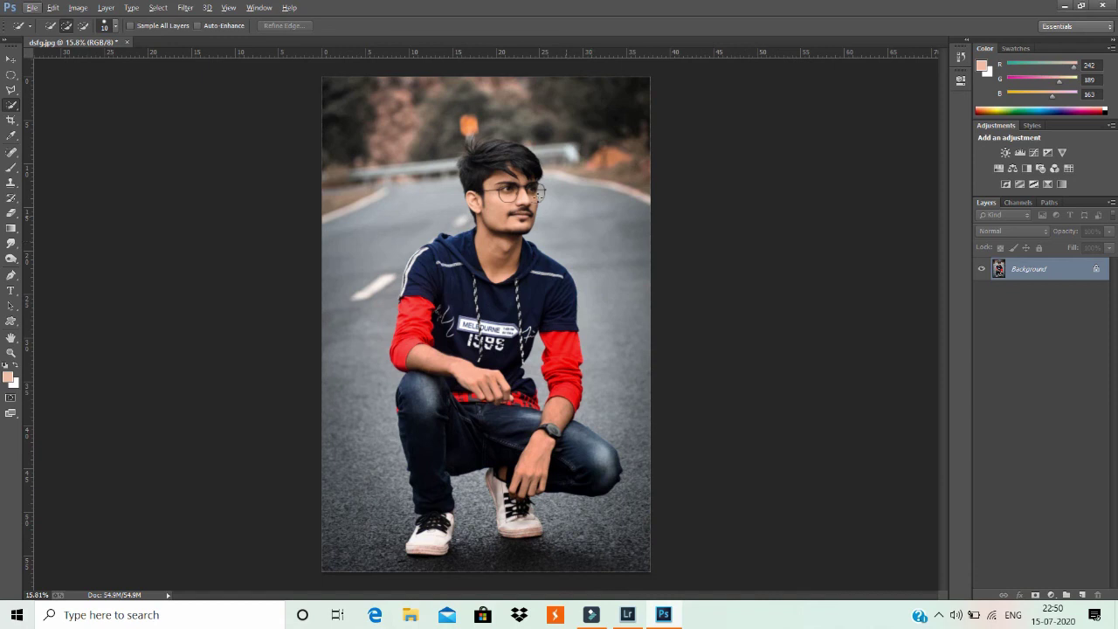
- Crop the photo by pulling the top-right and bottom-left corners inward around the crouching man
{"action": "scroll", "coordinate": [436, 207], "scroll_direction": "down", "scroll_amount": 1}
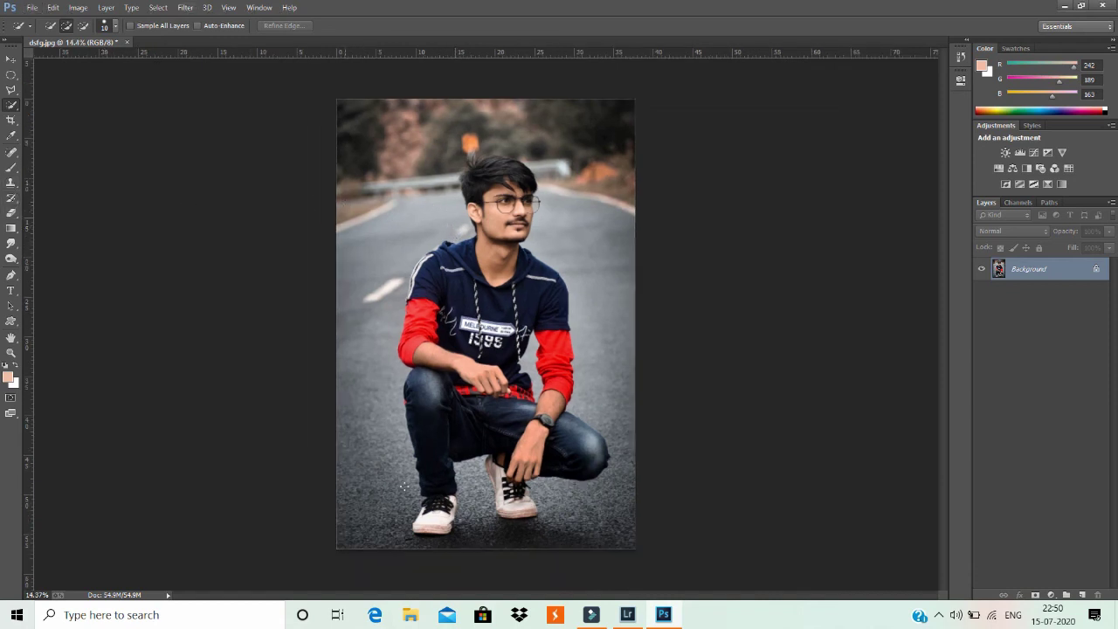
{"action": "left_click", "coordinate": [12, 120]}
{"action": "left_click_drag", "start_coordinate": [627, 94], "coordinate": [625, 116]}
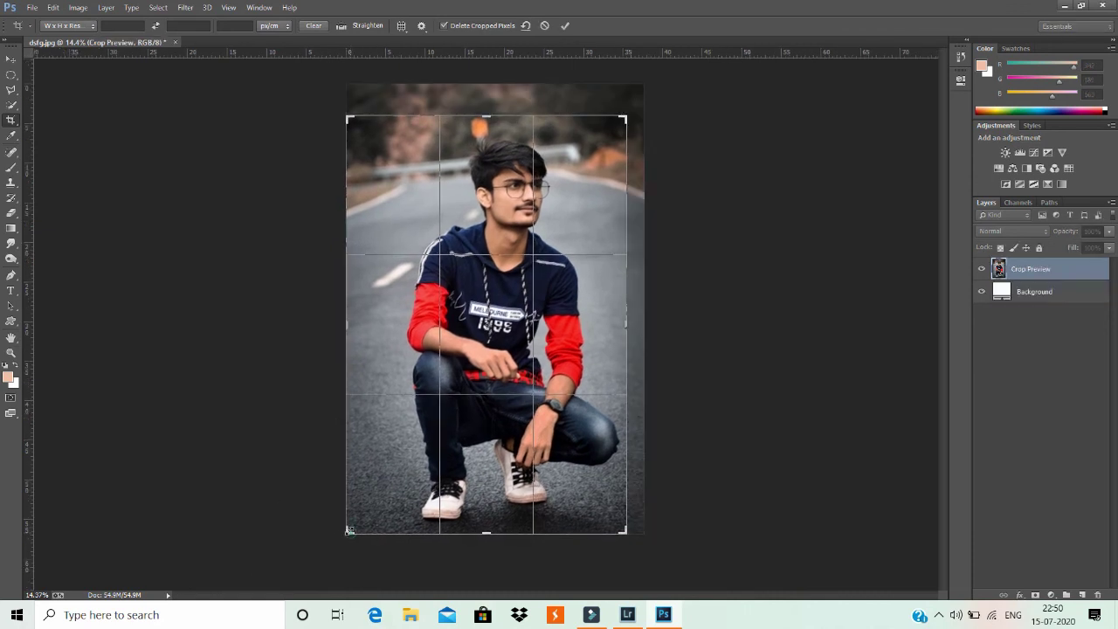
{"action": "left_click_drag", "start_coordinate": [349, 529], "coordinate": [359, 525]}
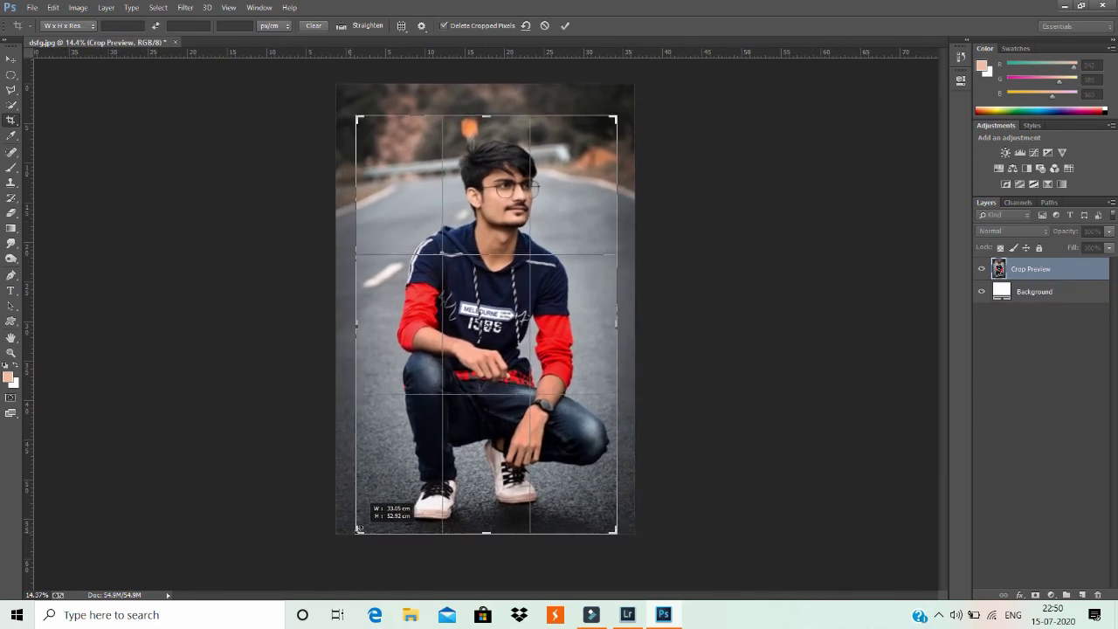
{"action": "left_click_drag", "start_coordinate": [359, 525], "coordinate": [357, 528]}
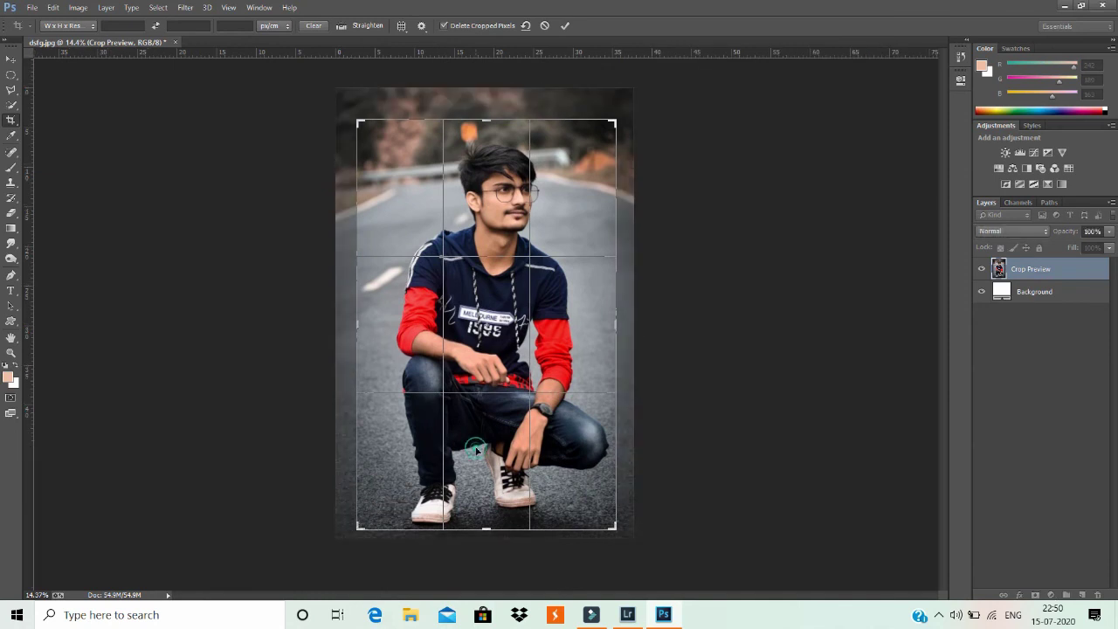
{"action": "key", "text": "Return"}
{"action": "scroll", "coordinate": [514, 346], "scroll_direction": "up", "scroll_amount": 1}
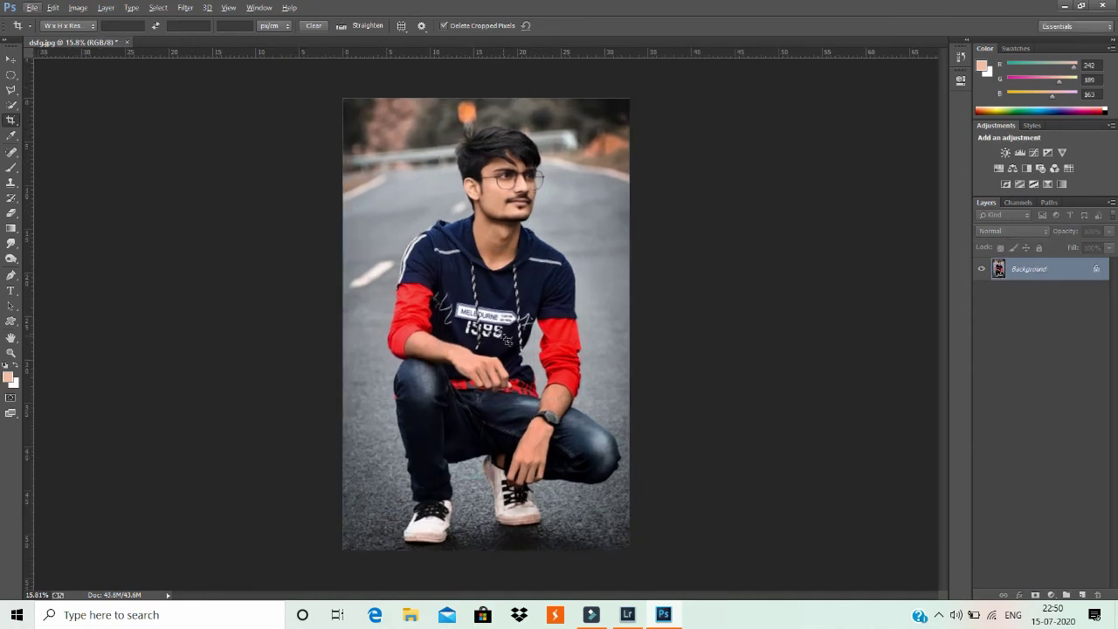